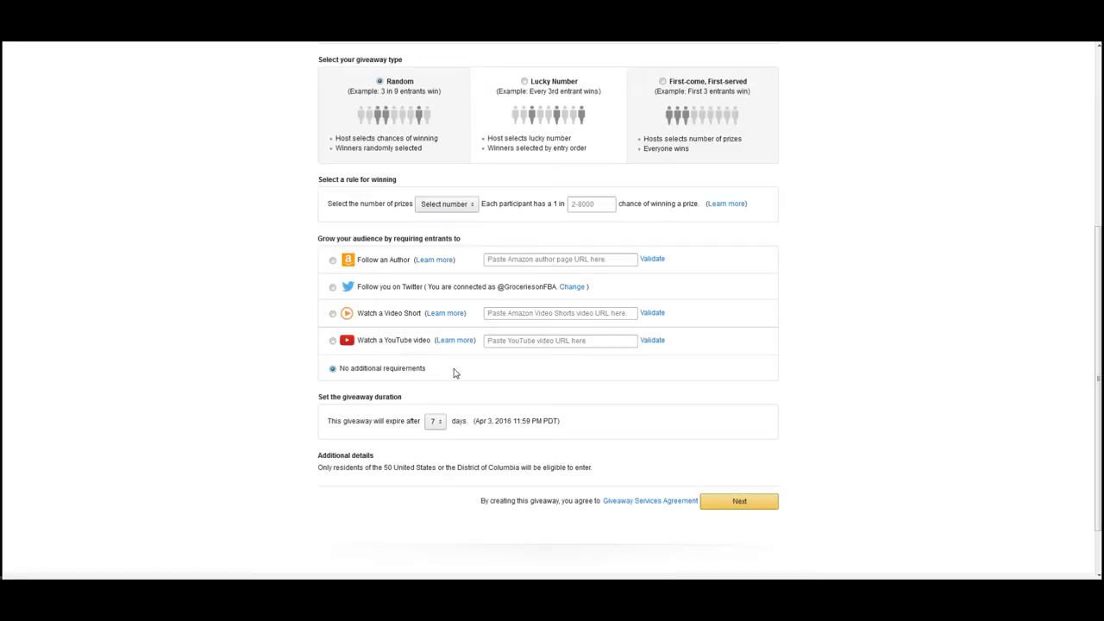
Step: Keep the 7-day duration, try 10 prizes with 1000 odds, then choose Lucky Number type
{"action": "left_click", "coordinate": [435, 421]}
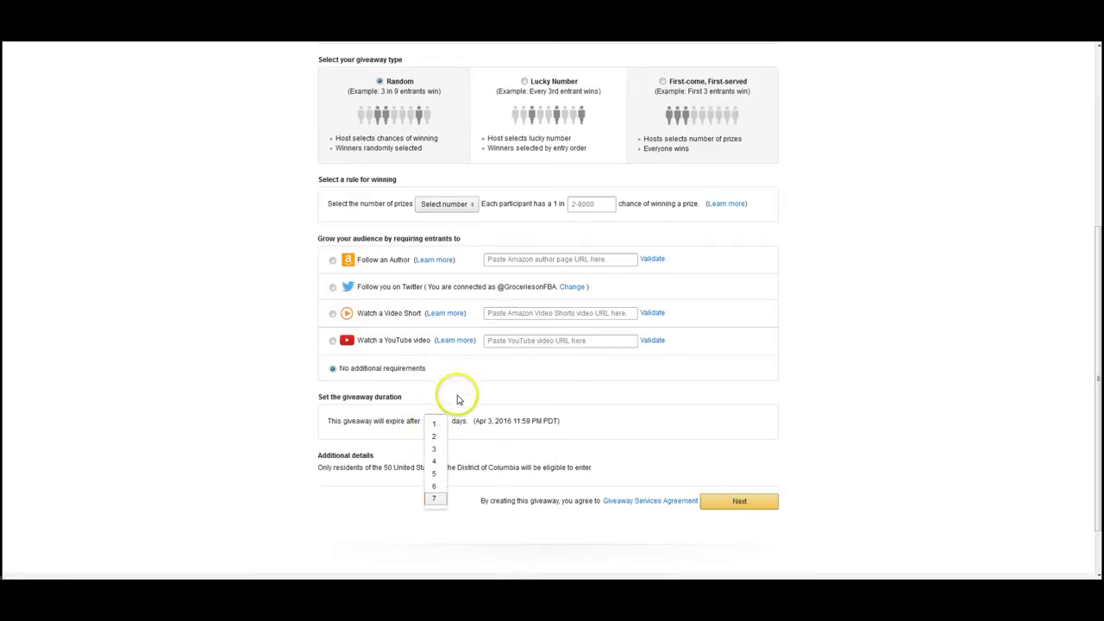
{"action": "left_click", "coordinate": [456, 394]}
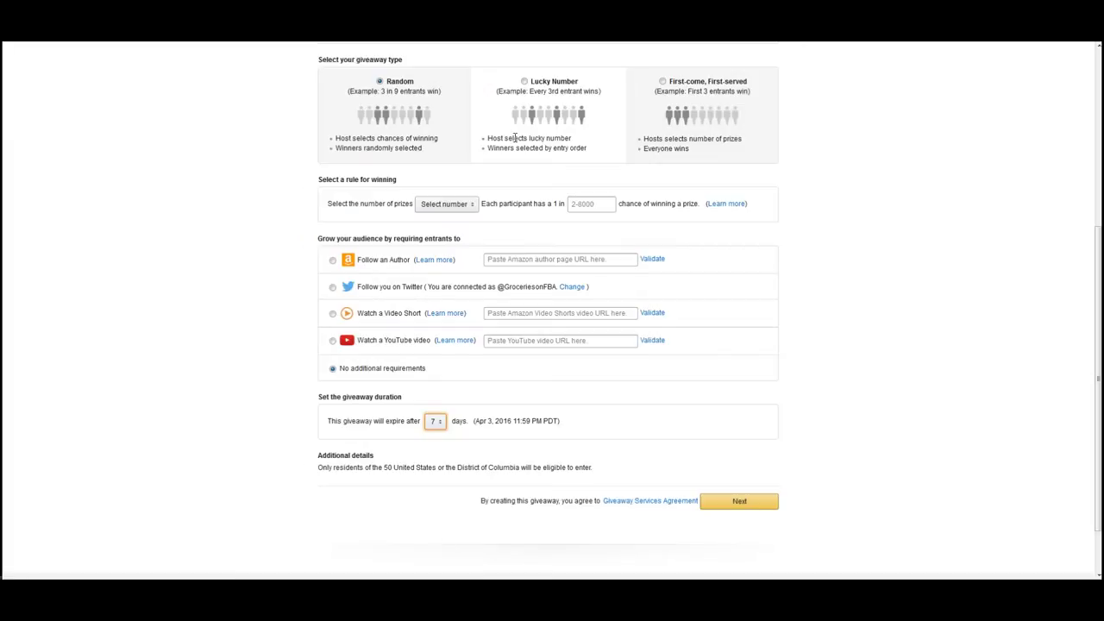
{"action": "left_click", "coordinate": [449, 206]}
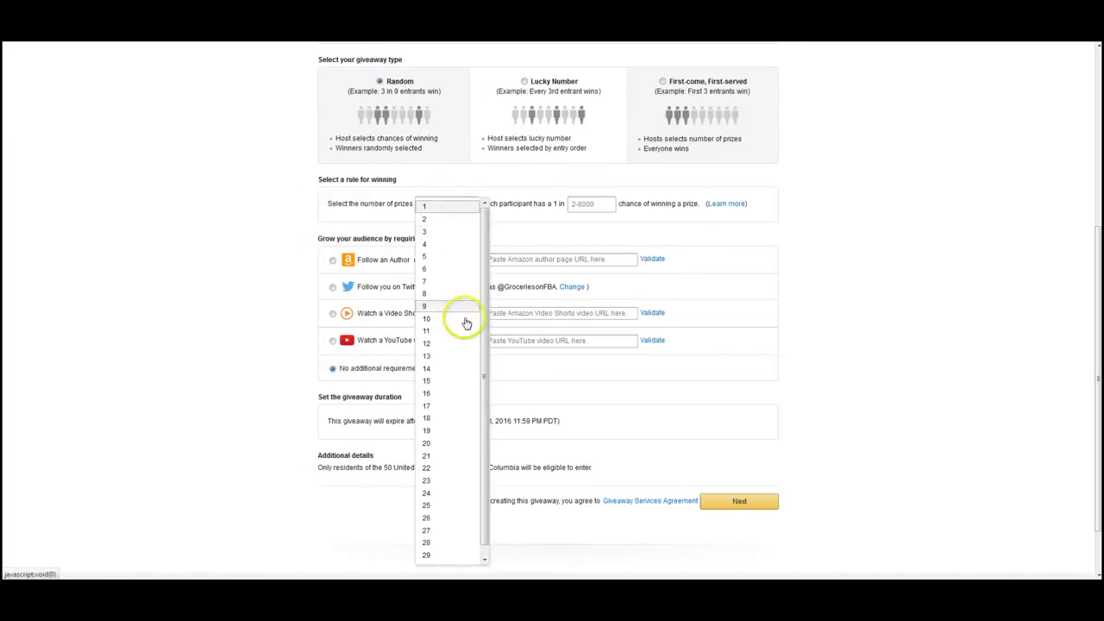
{"action": "left_click", "coordinate": [457, 318]}
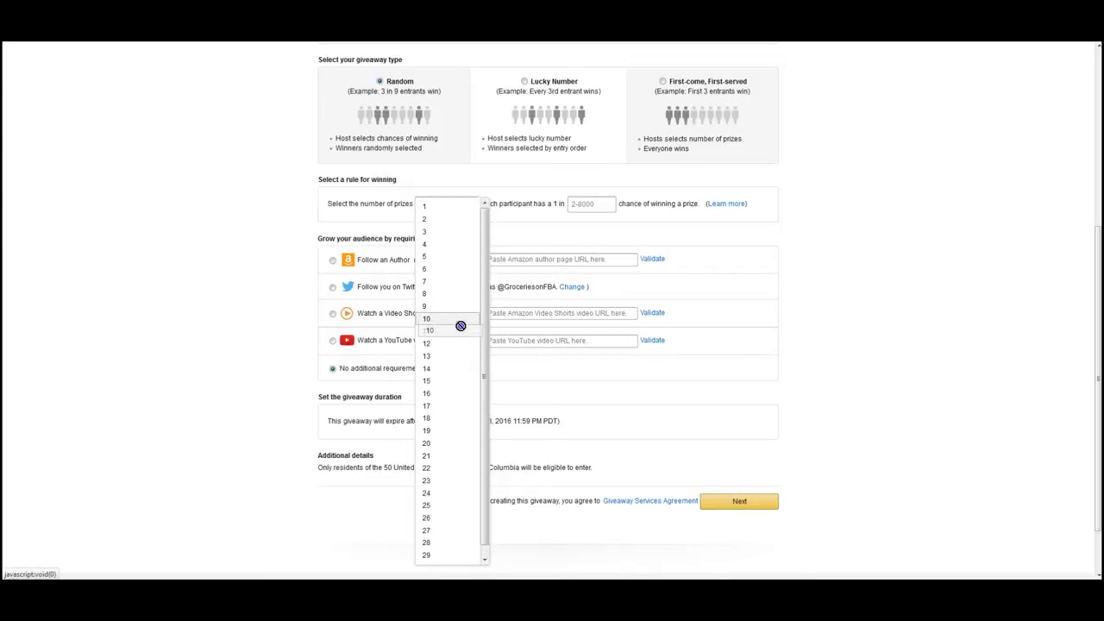
{"action": "left_click", "coordinate": [464, 324]}
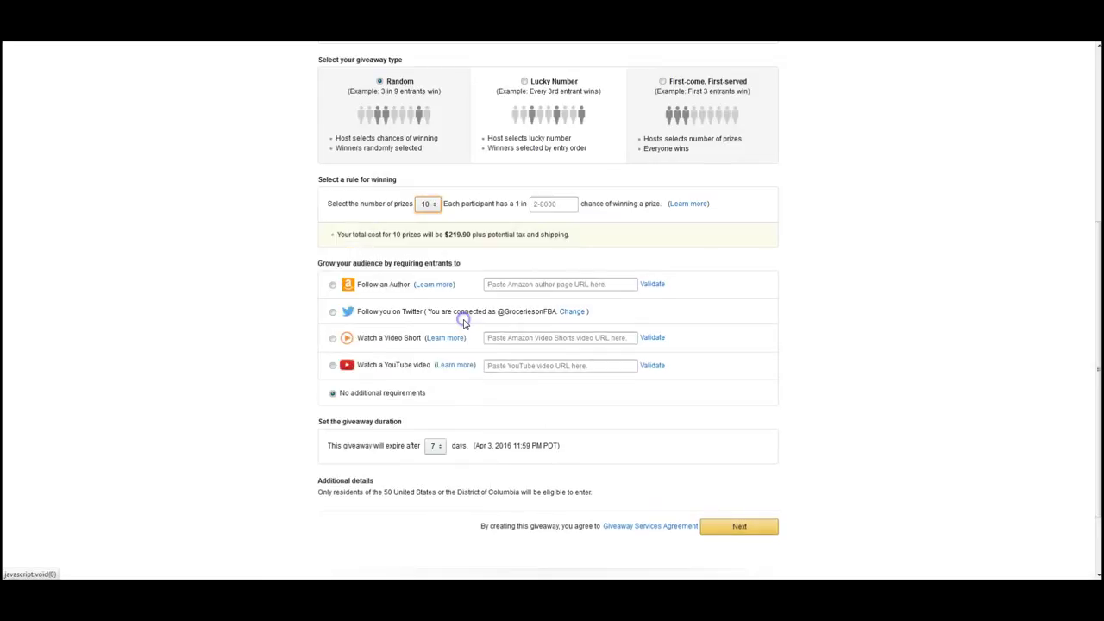
{"action": "left_click", "coordinate": [557, 208]}
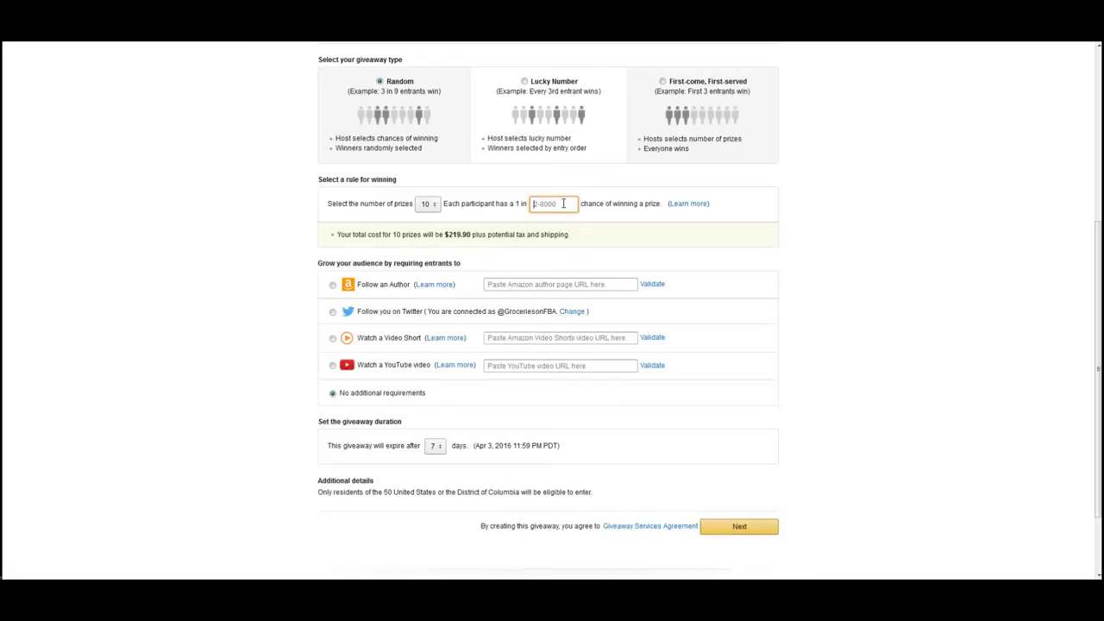
{"action": "type", "text": "1000"}
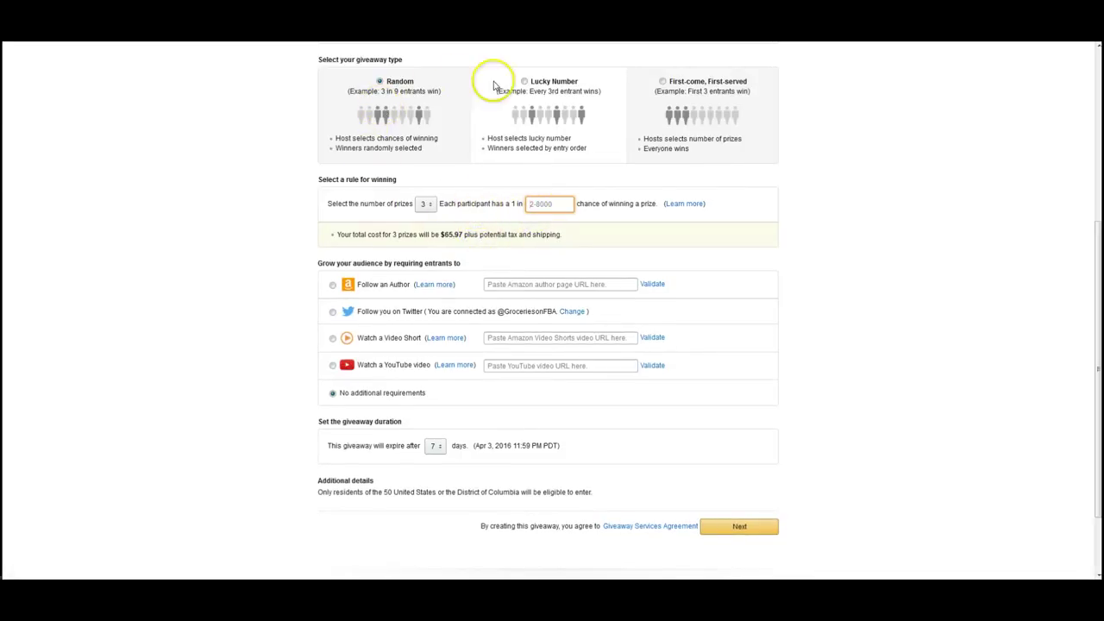
{"action": "left_click", "coordinate": [523, 81]}
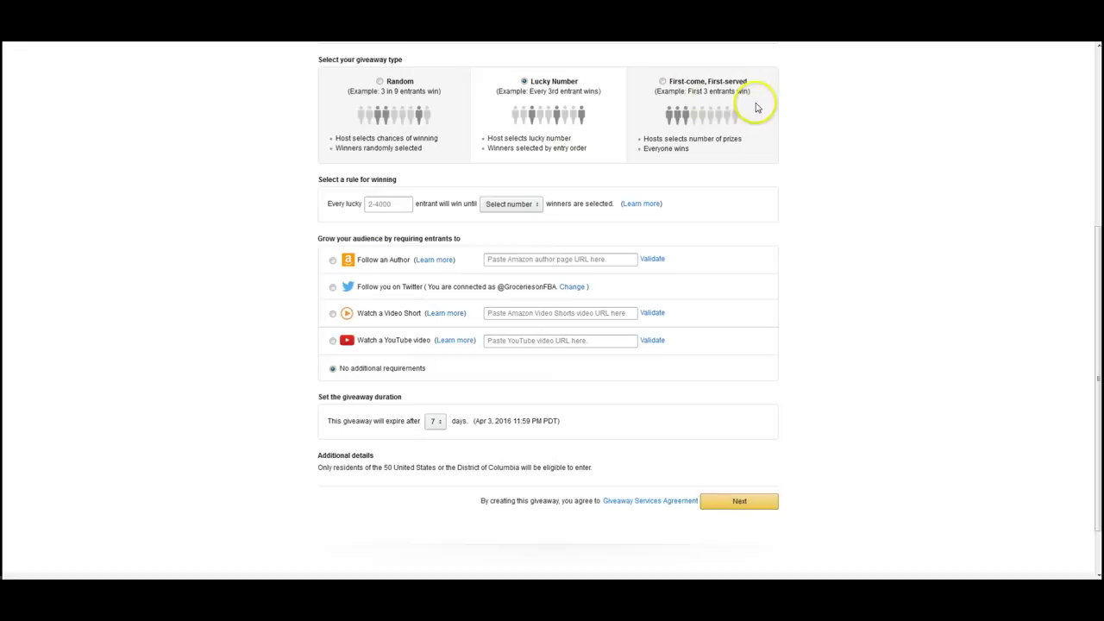
Step: Scroll down to the bottom of the giveaway setup form
{"action": "scroll", "coordinate": [755, 110], "scroll_direction": "down", "scroll_amount": 1}
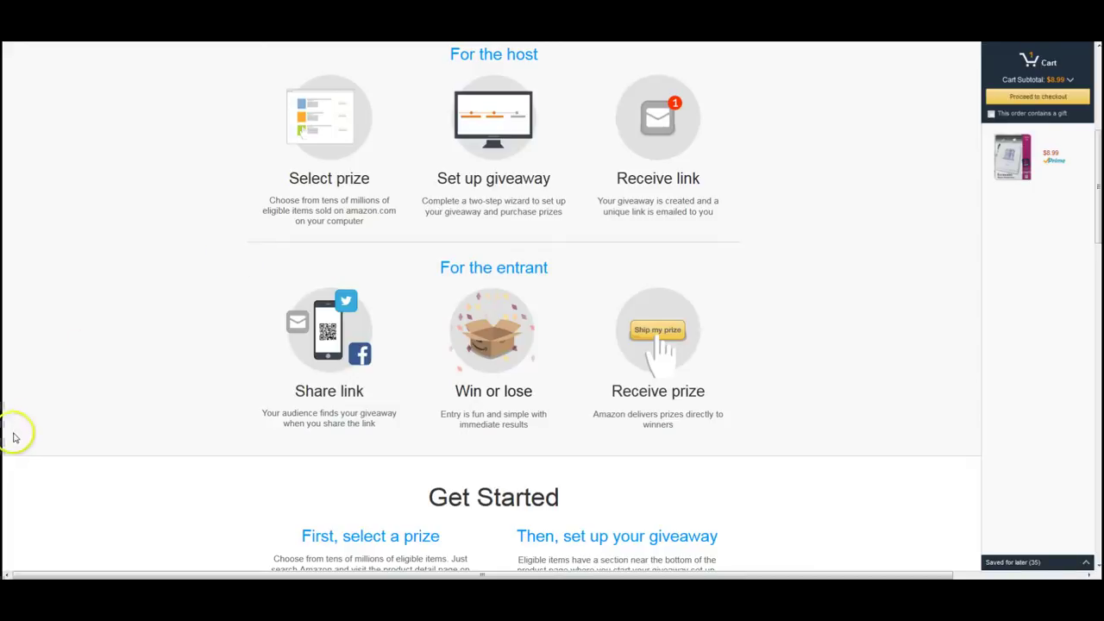
Step: Browse the 72-color pencil product page and its product image
{"action": "scroll", "coordinate": [636, 147], "scroll_direction": "down", "scroll_amount": 3}
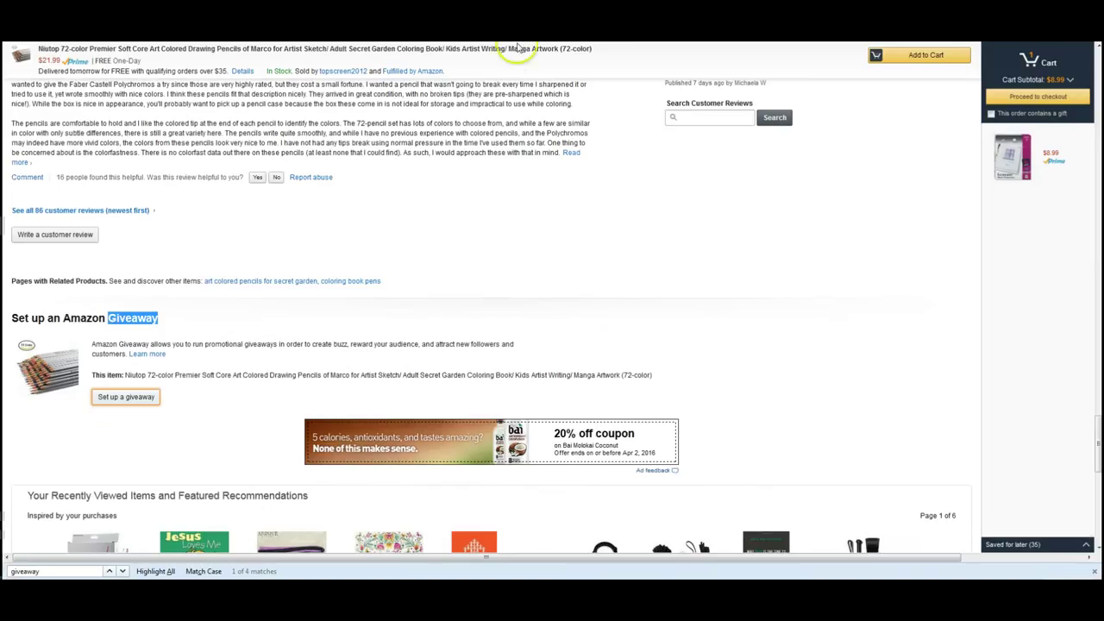
{"action": "scroll", "coordinate": [531, 49], "scroll_direction": "down", "scroll_amount": 3}
{"action": "scroll", "coordinate": [581, 161], "scroll_direction": "up", "scroll_amount": 5}
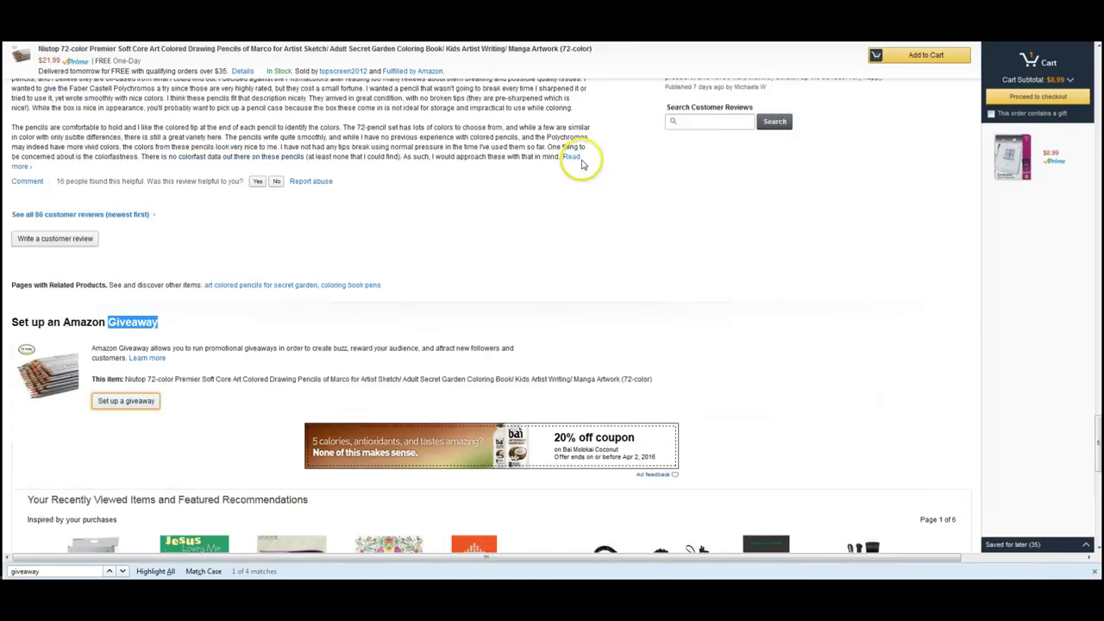
{"action": "scroll", "coordinate": [602, 205], "scroll_direction": "up", "scroll_amount": 20}
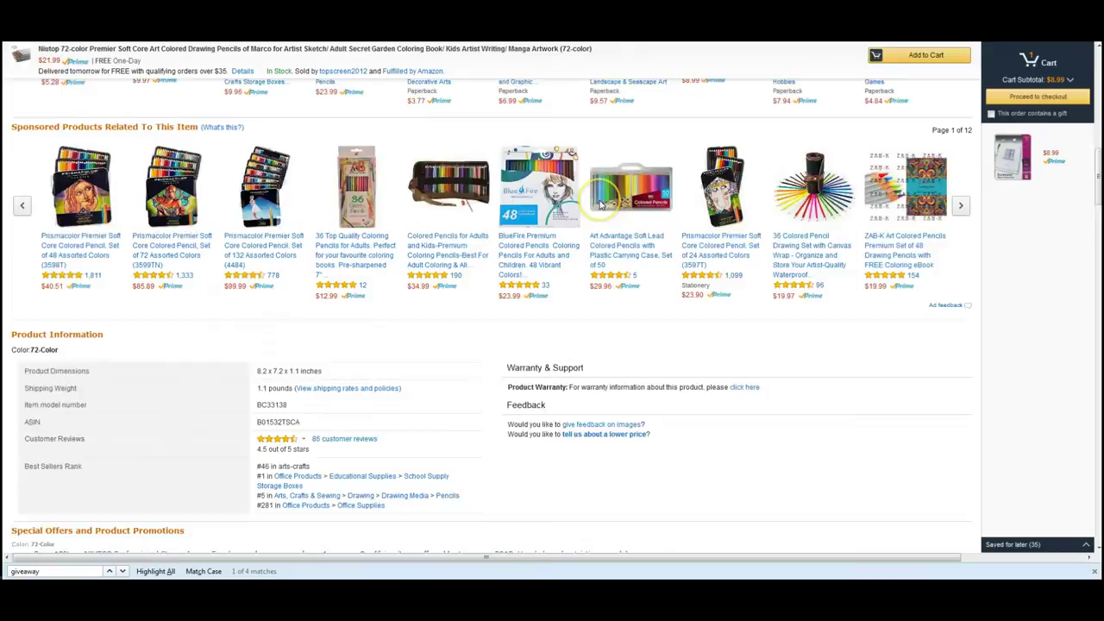
{"action": "scroll", "coordinate": [602, 206], "scroll_direction": "up", "scroll_amount": 5}
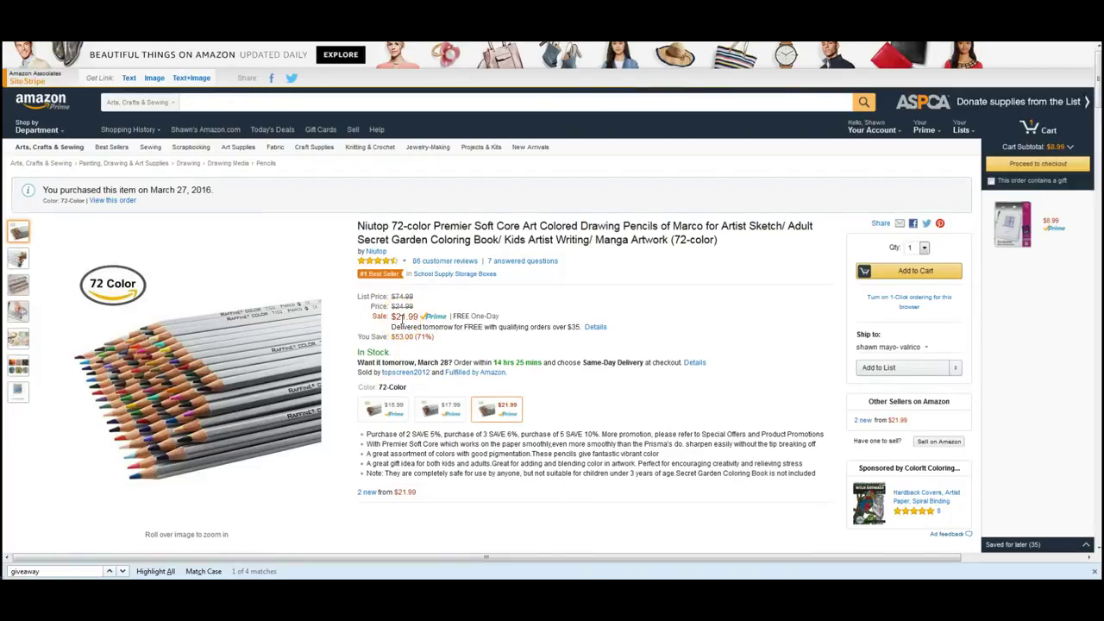
{"action": "mouse_move", "coordinate": [226, 443]}
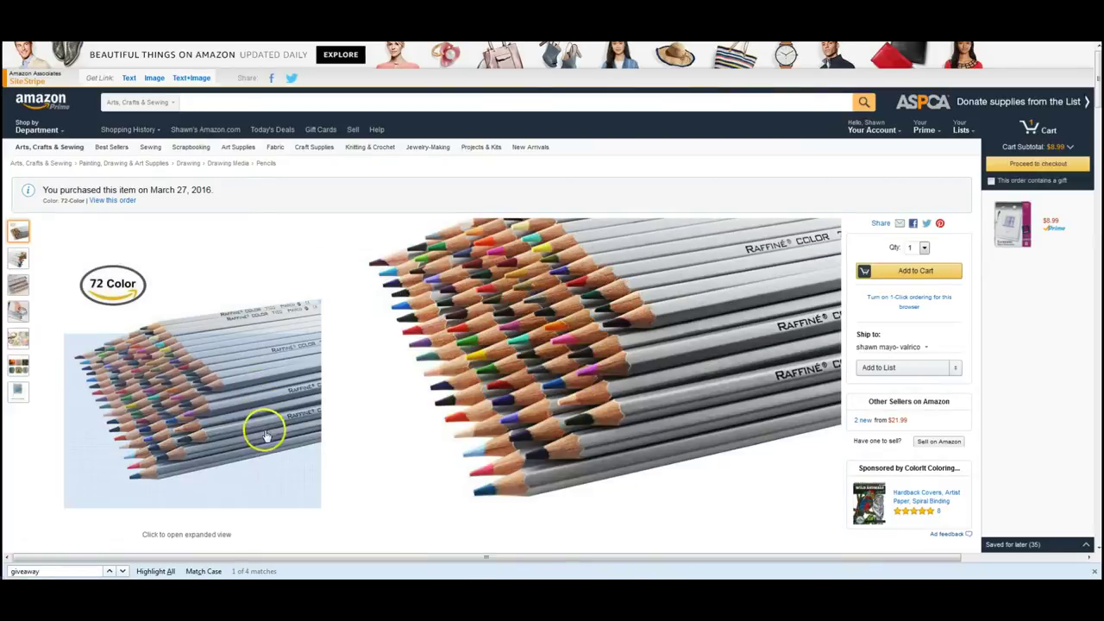
{"action": "scroll", "coordinate": [266, 423], "scroll_direction": "down", "scroll_amount": 2}
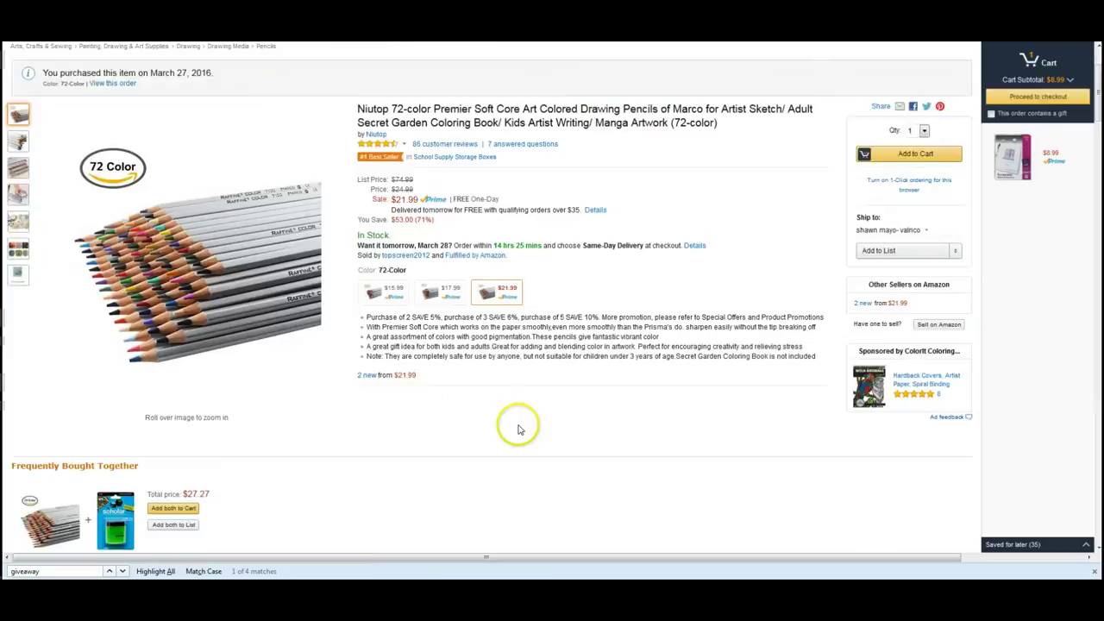
{"action": "scroll", "coordinate": [518, 431], "scroll_direction": "down", "scroll_amount": 10}
{"action": "scroll", "coordinate": [517, 432], "scroll_direction": "down", "scroll_amount": 2}
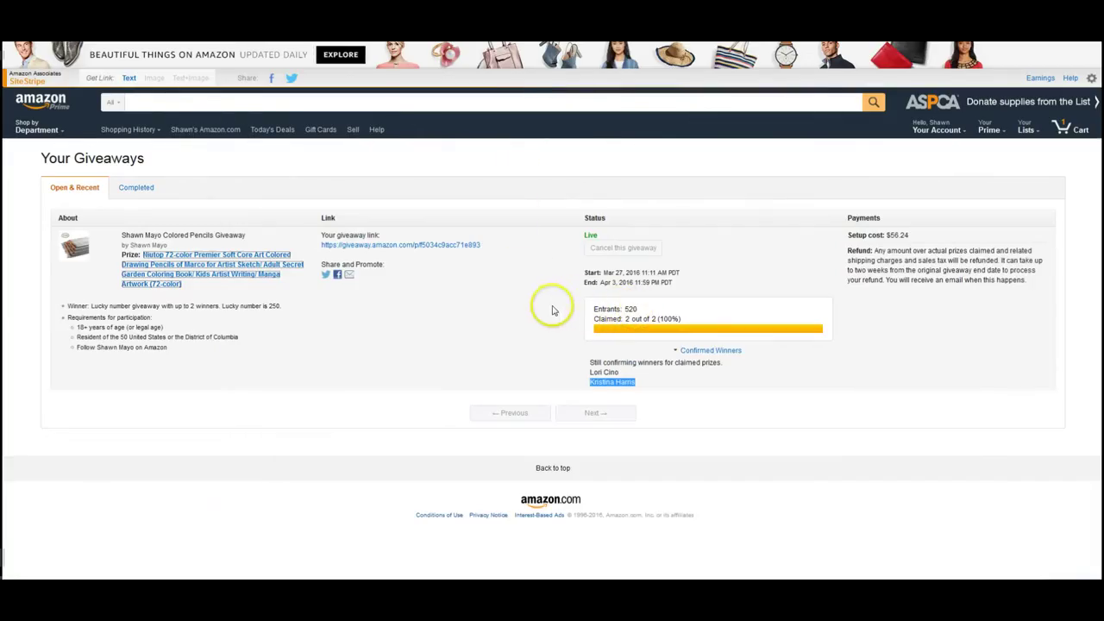
Step: Collapse Confirmed Winners and start a new giveaway from the pencil product page
{"action": "left_click", "coordinate": [713, 350]}
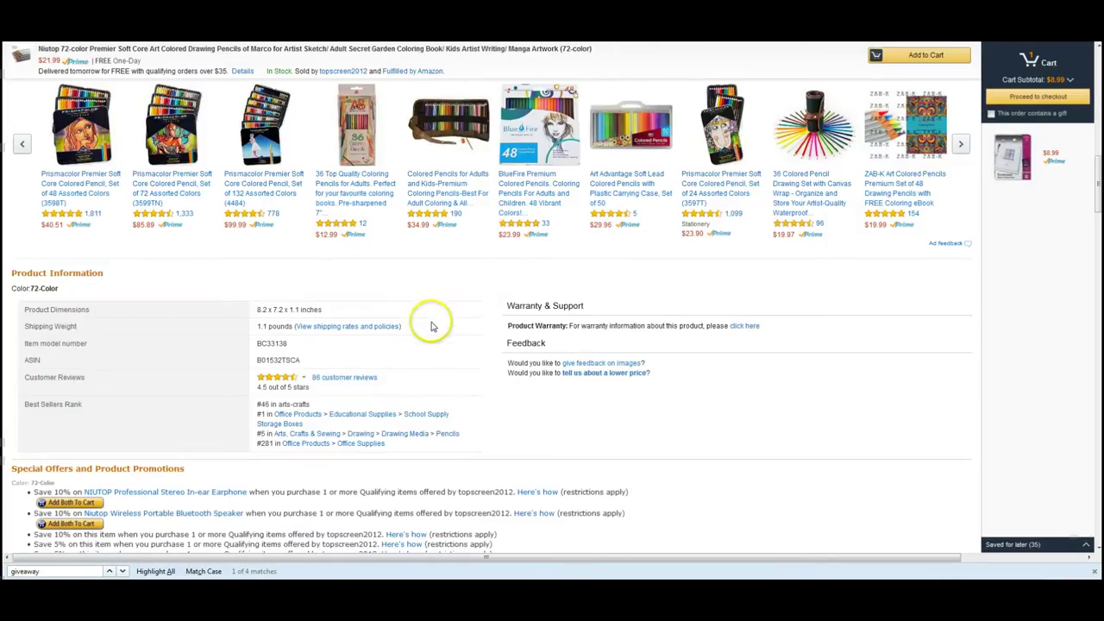
{"action": "scroll", "coordinate": [431, 326], "scroll_direction": "down", "scroll_amount": 20}
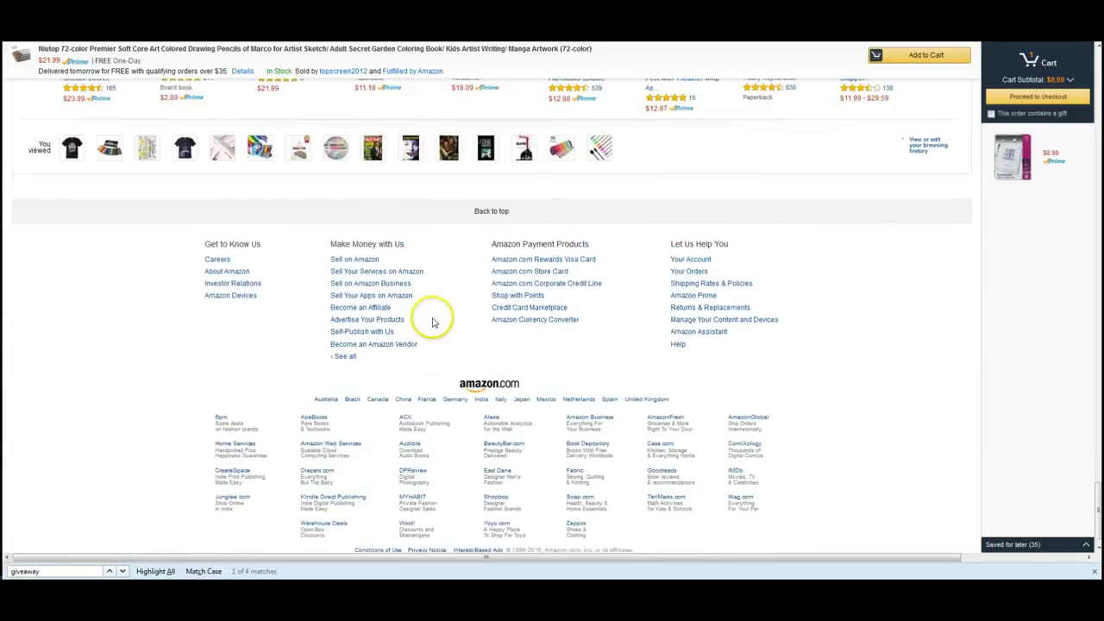
{"action": "scroll", "coordinate": [431, 319], "scroll_direction": "up", "scroll_amount": 15}
{"action": "scroll", "coordinate": [310, 332], "scroll_direction": "down", "scroll_amount": 1}
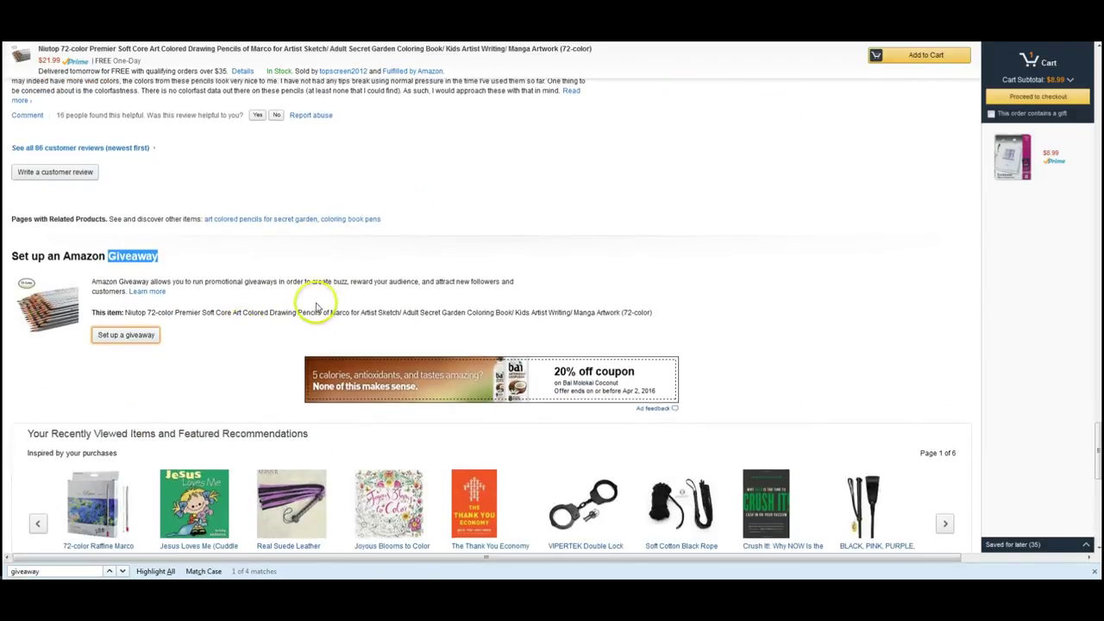
{"action": "left_click", "coordinate": [134, 336]}
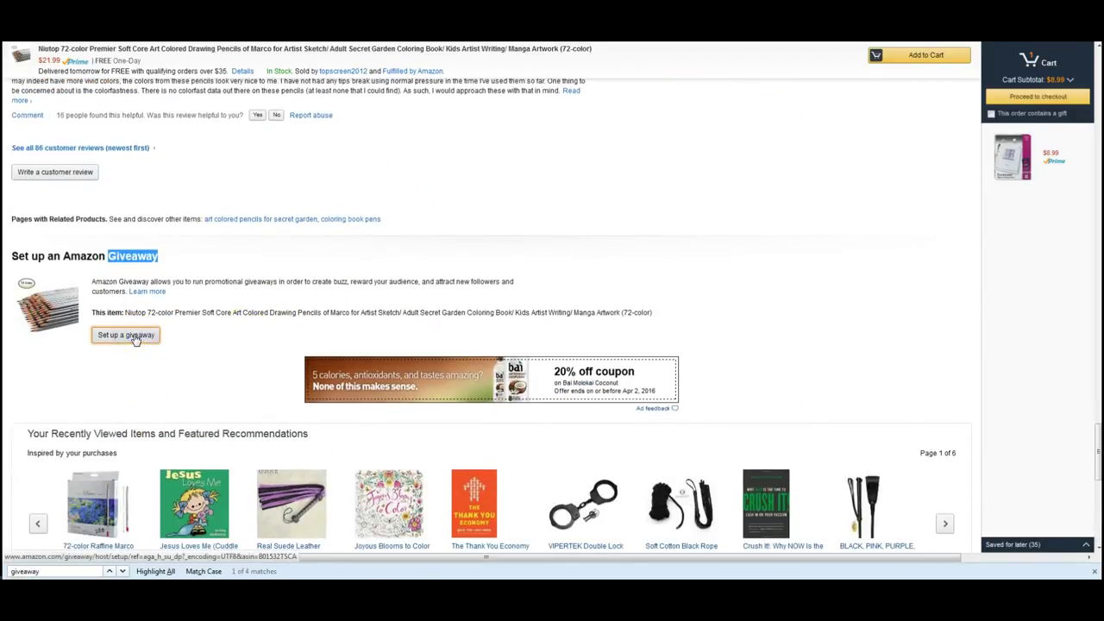
Step: Make the pencil giveaway a Lucky Number type with 1 winner
{"action": "scroll", "coordinate": [241, 302], "scroll_direction": "down", "scroll_amount": 1}
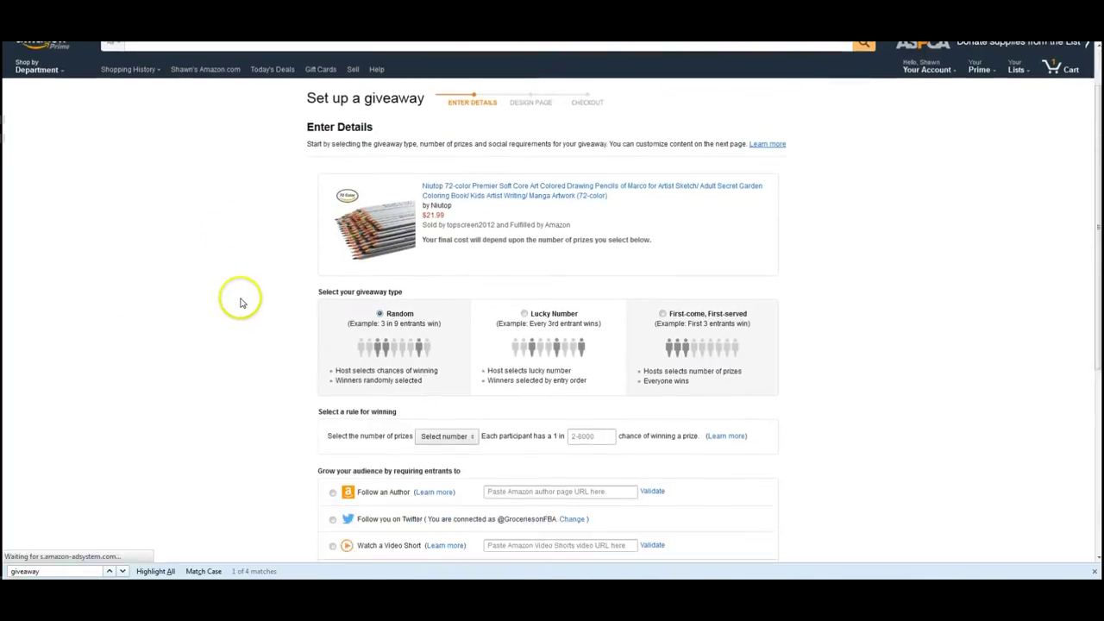
{"action": "scroll", "coordinate": [241, 302], "scroll_direction": "down", "scroll_amount": 2}
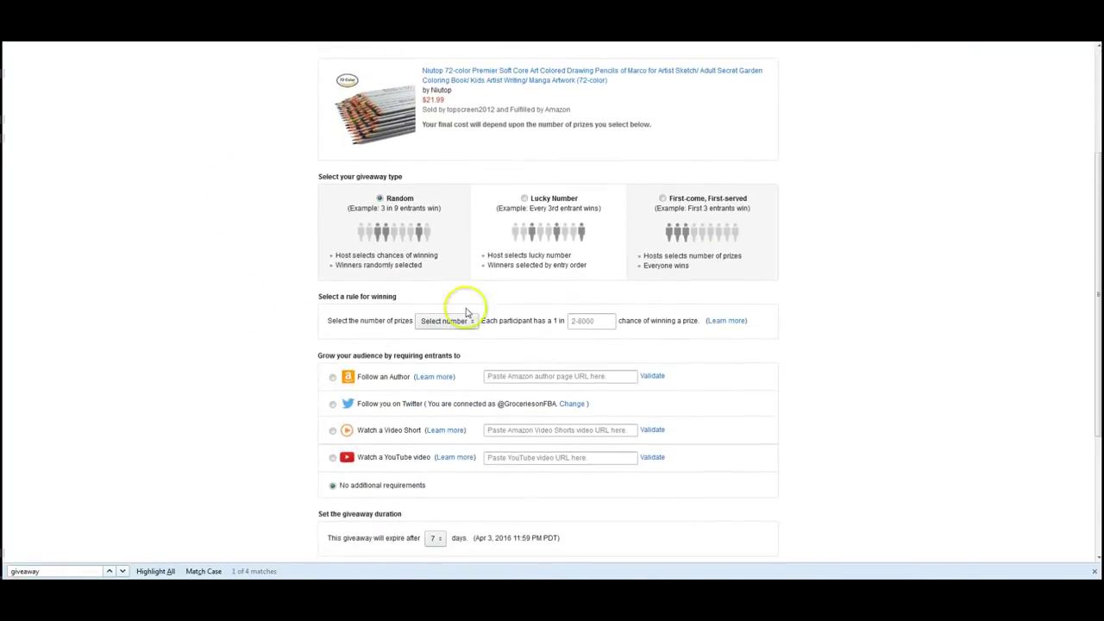
{"action": "left_click", "coordinate": [523, 202]}
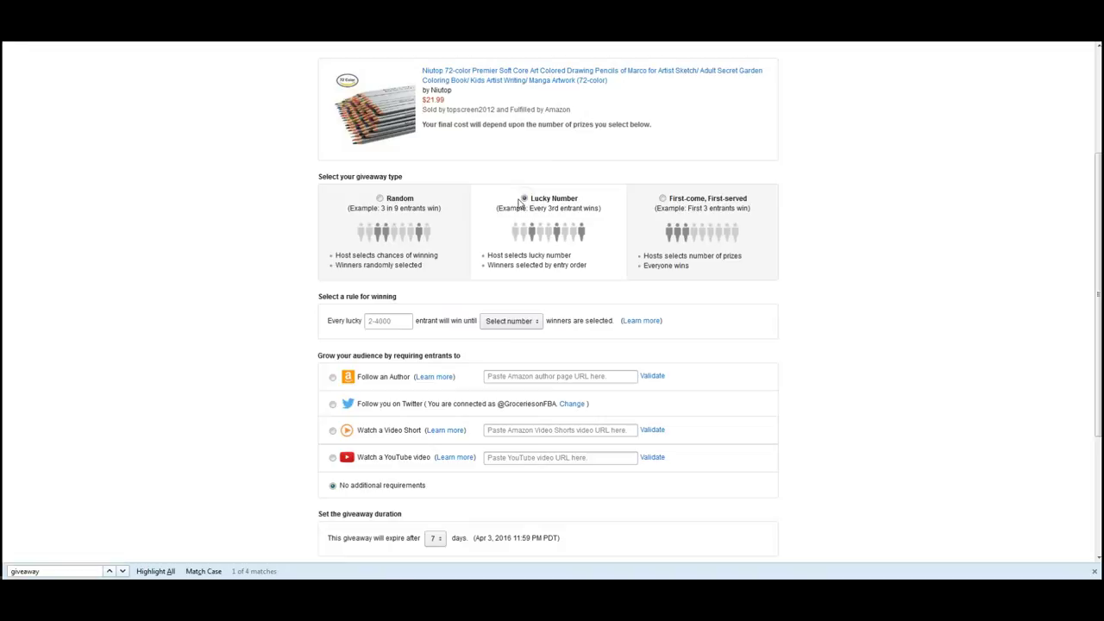
{"action": "left_click", "coordinate": [510, 321]}
{"action": "left_click", "coordinate": [506, 68]}
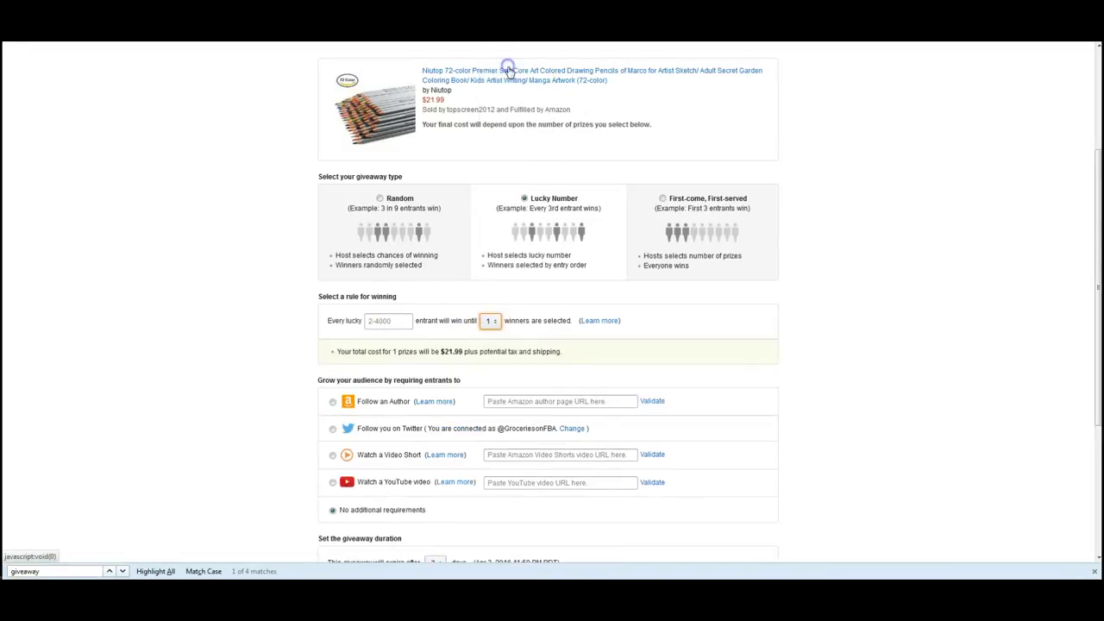
Step: Set the lucky entrant number to every 1000th, replacing the initial 2000
{"action": "left_click", "coordinate": [397, 320]}
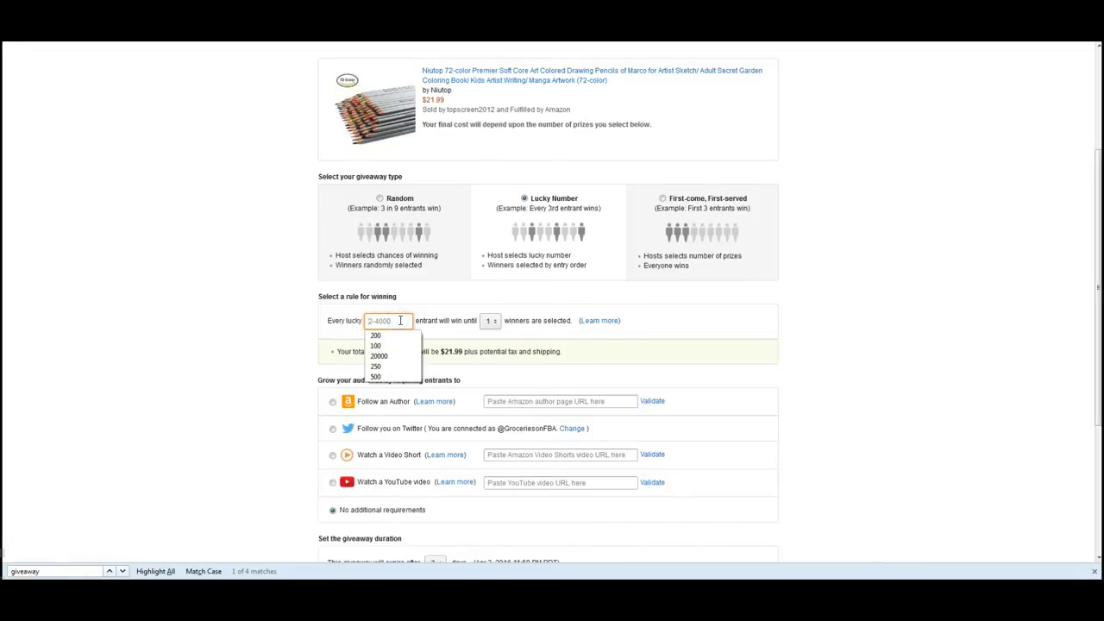
{"action": "type", "text": "2000"}
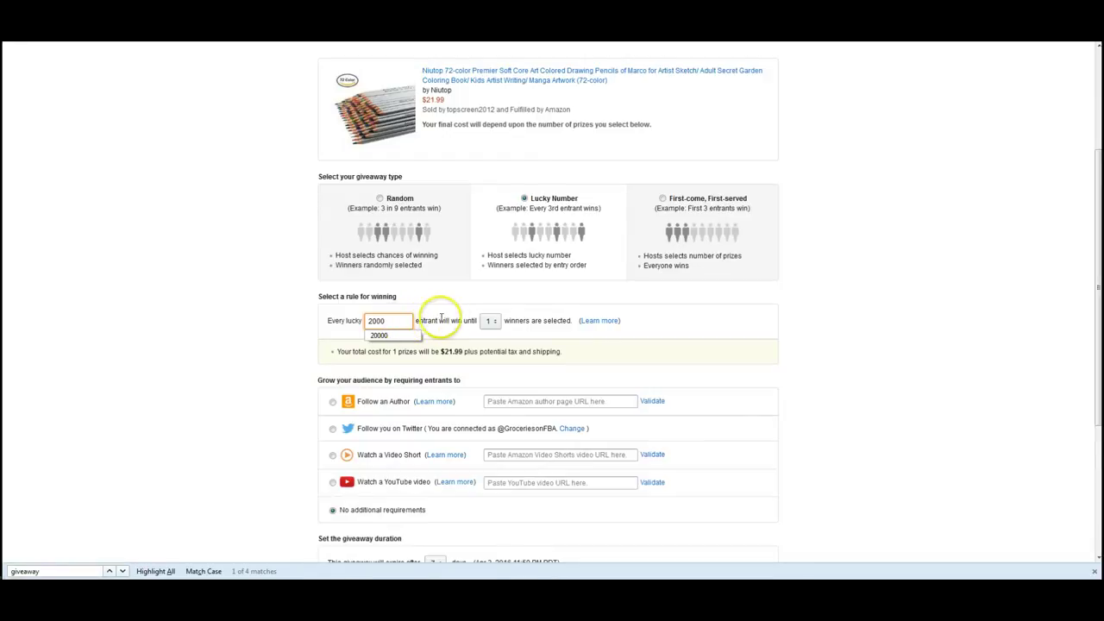
{"action": "double_click", "coordinate": [392, 320]}
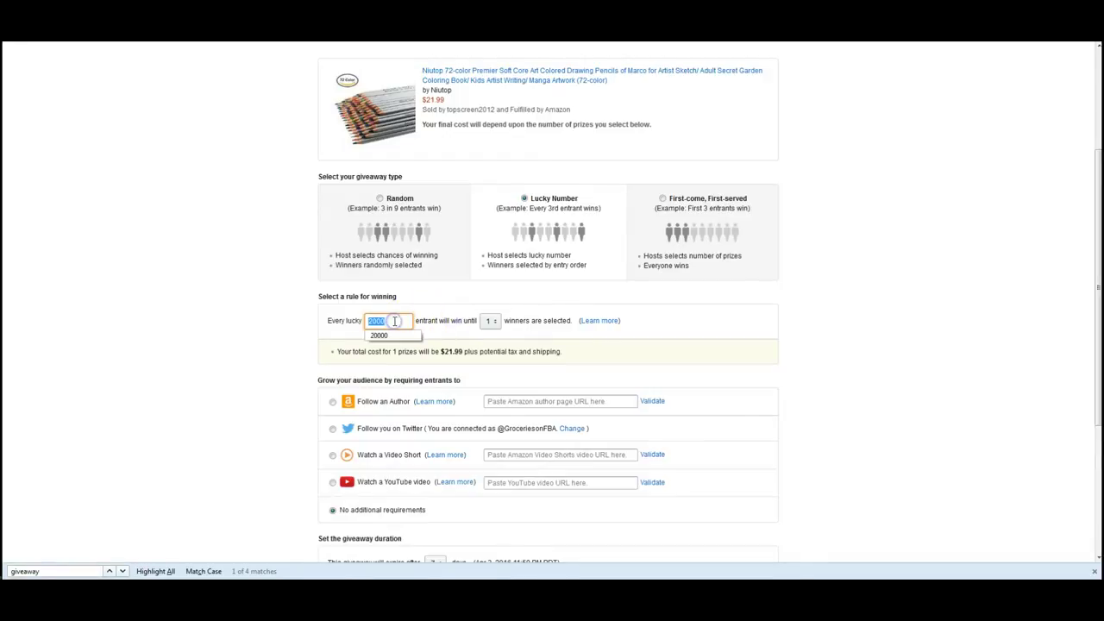
{"action": "left_click", "coordinate": [449, 324]}
{"action": "left_click_drag", "start_coordinate": [398, 320], "coordinate": [363, 328]}
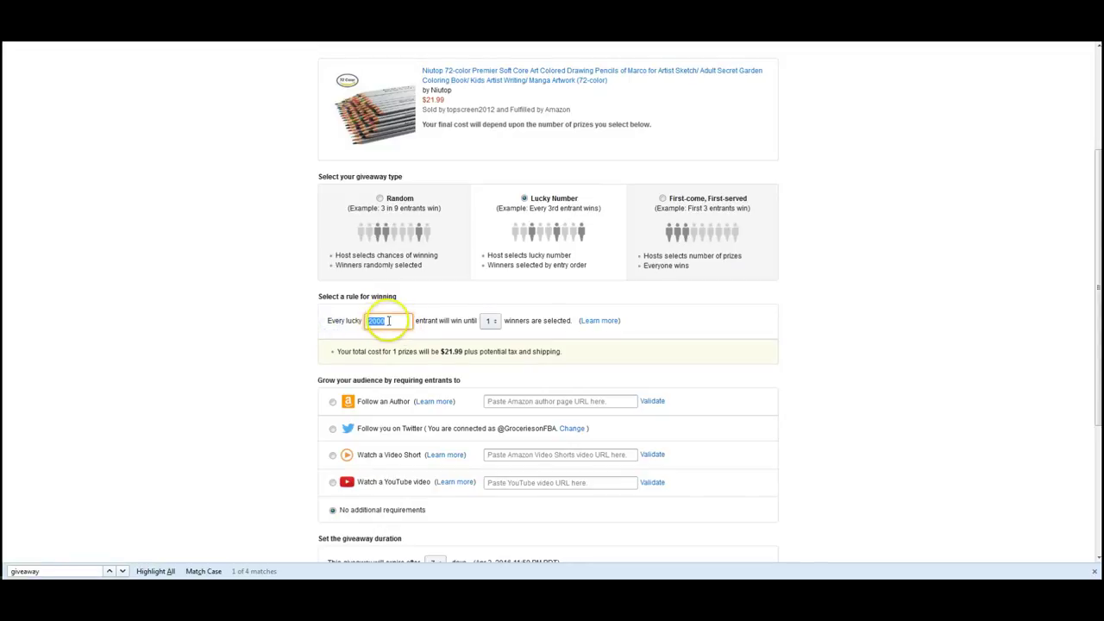
{"action": "type", "text": "1000"}
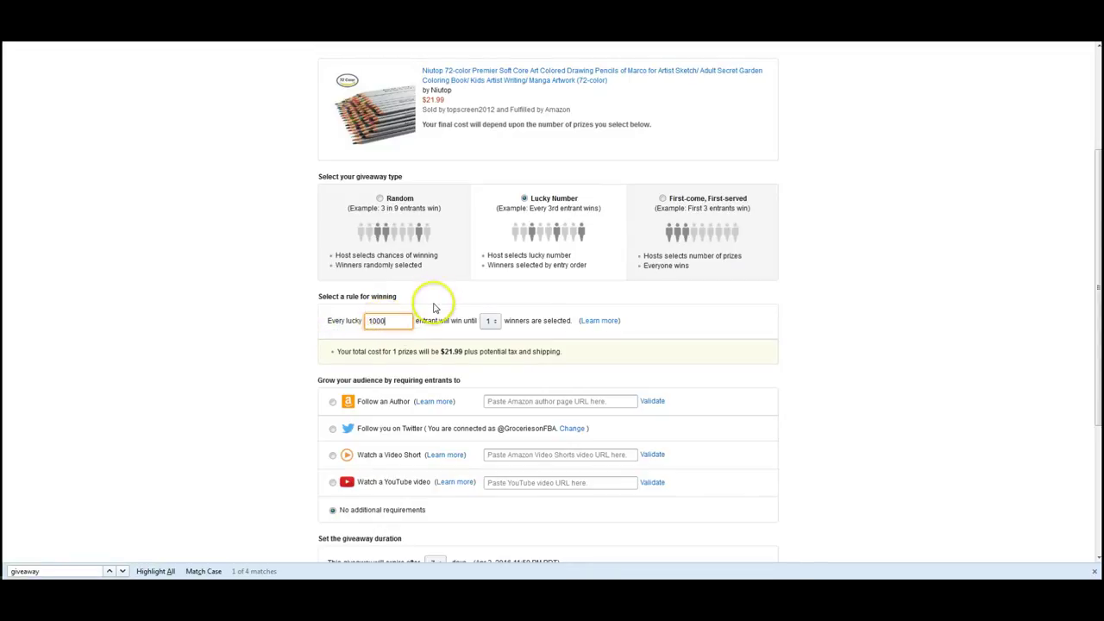
{"action": "left_click", "coordinate": [433, 320]}
{"action": "key", "text": "Tab"}
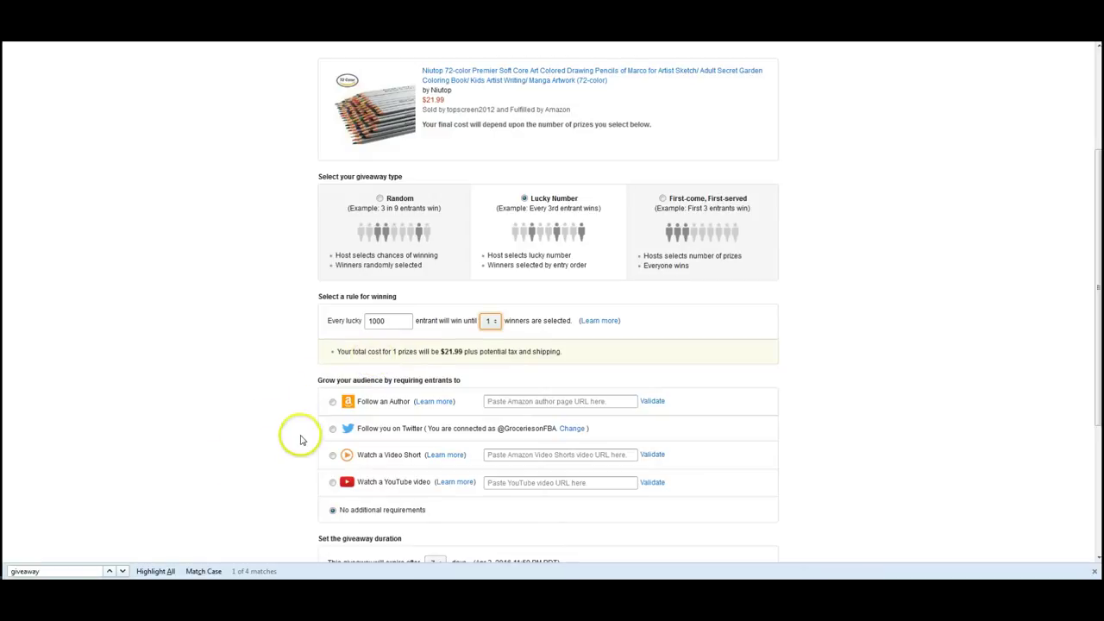
Step: Require entrants to follow an author, with the pasted author page link validated
{"action": "left_click", "coordinate": [333, 402]}
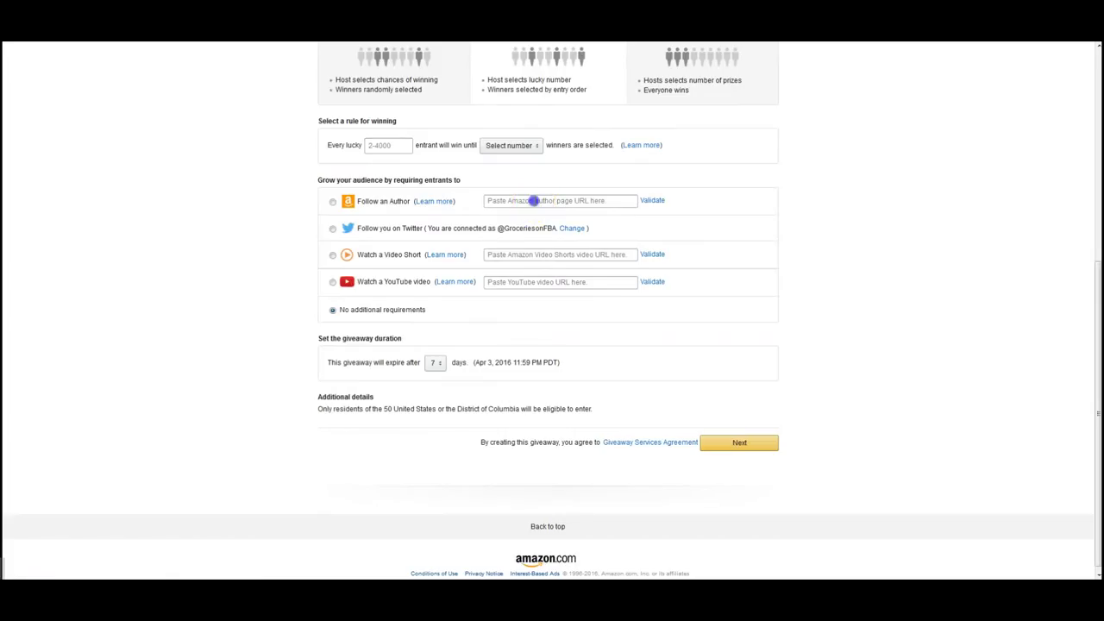
{"action": "left_click", "coordinate": [534, 200]}
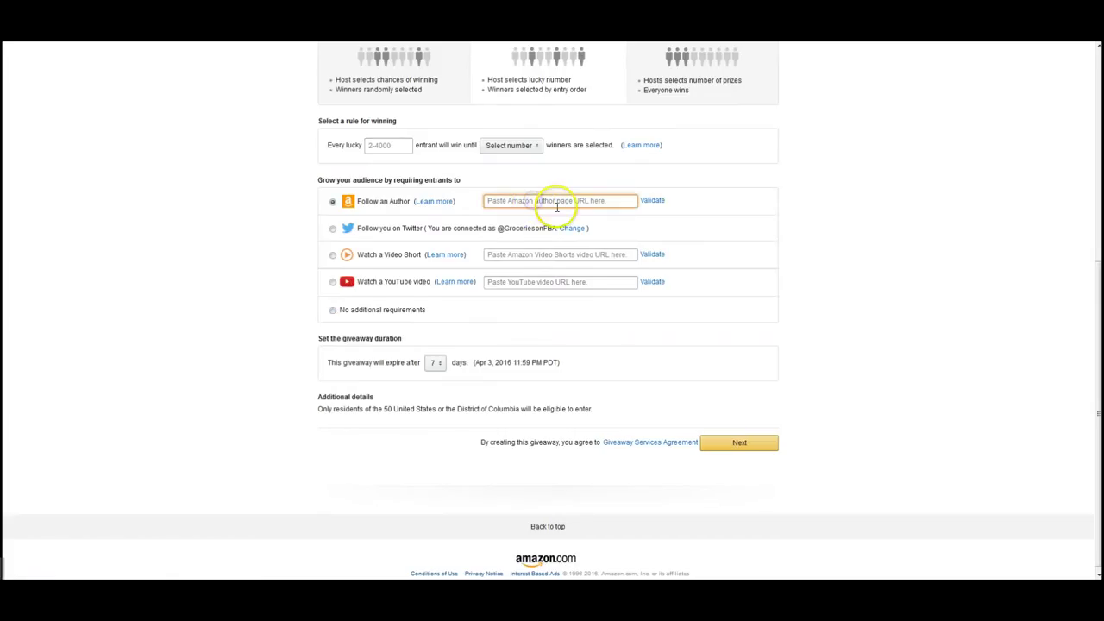
{"action": "type", "text": "http://www.amazon.com/-/e/B015G8M5P8"}
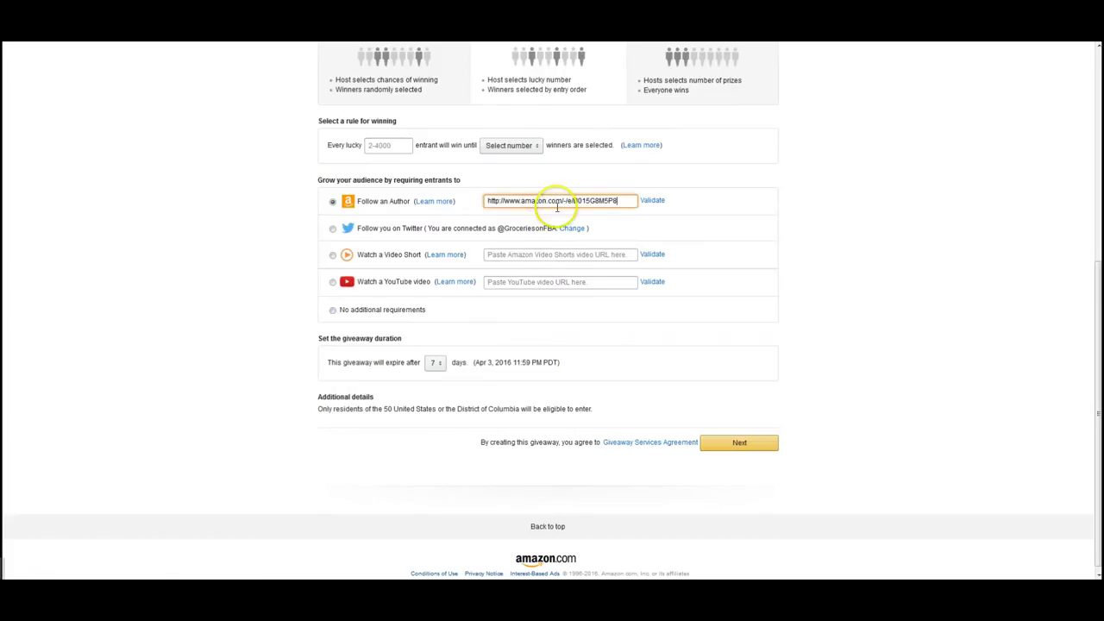
{"action": "left_click", "coordinate": [649, 202]}
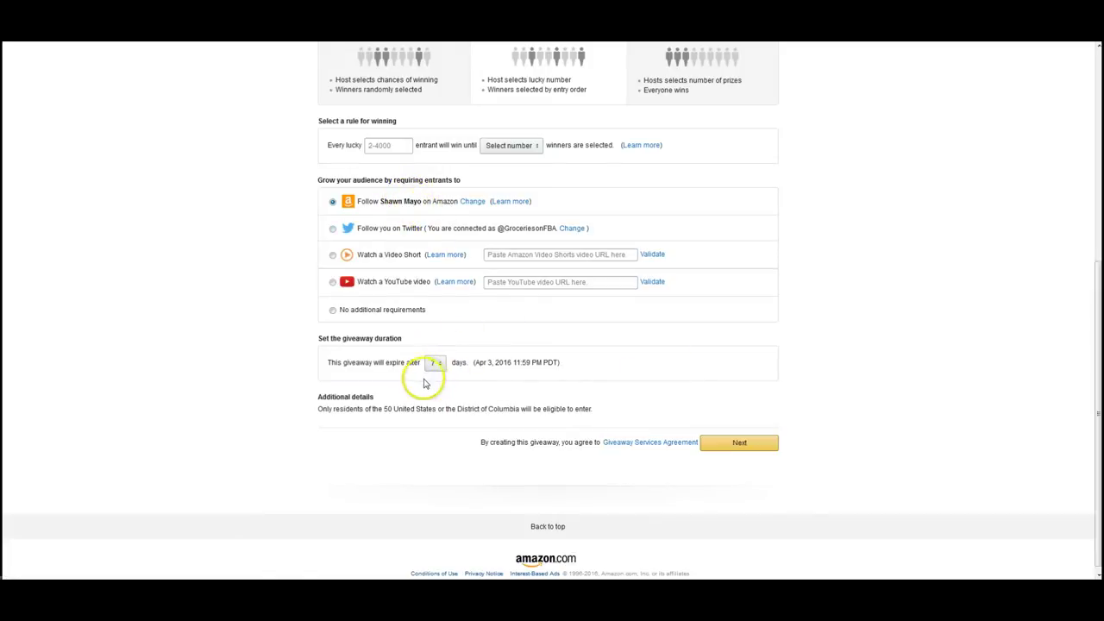
Step: Re-enter every 1000th entrant with 1 winner and continue to Design Giveaway
{"action": "left_click", "coordinate": [747, 443]}
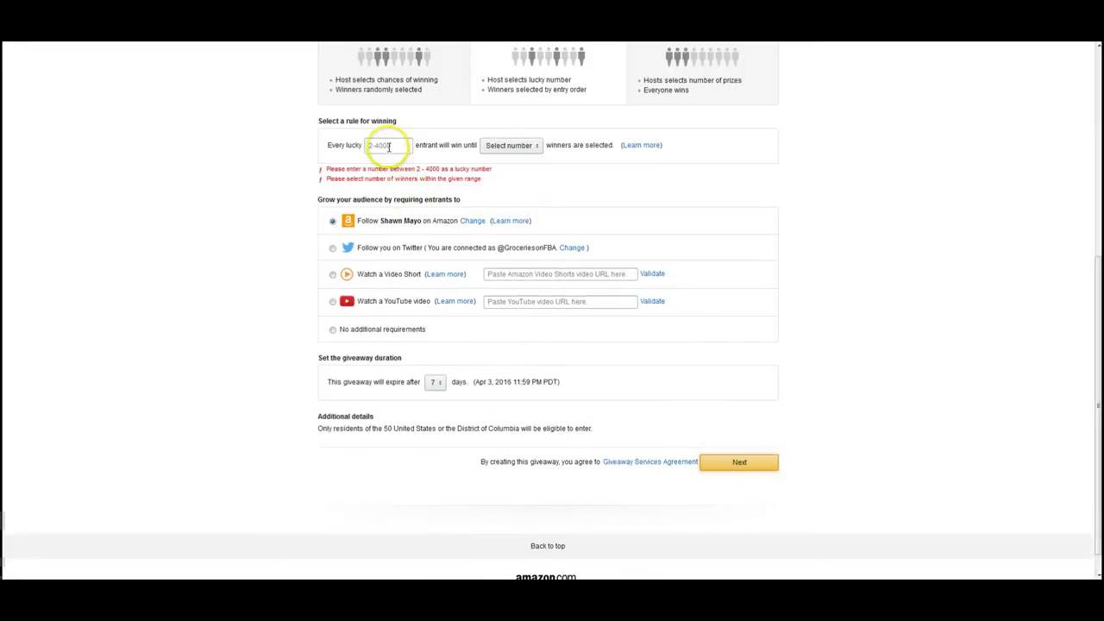
{"action": "left_click", "coordinate": [389, 146]}
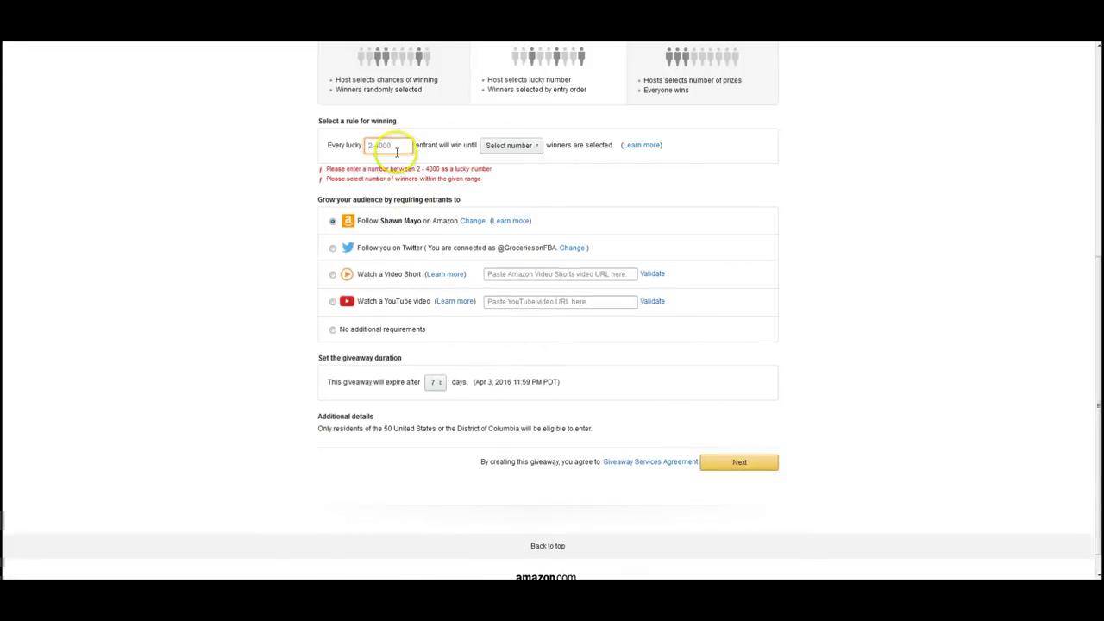
{"action": "scroll", "coordinate": [388, 147], "scroll_direction": "up", "scroll_amount": 3}
{"action": "scroll", "coordinate": [396, 203], "scroll_direction": "down", "scroll_amount": 1}
{"action": "scroll", "coordinate": [398, 215], "scroll_direction": "down", "scroll_amount": 1}
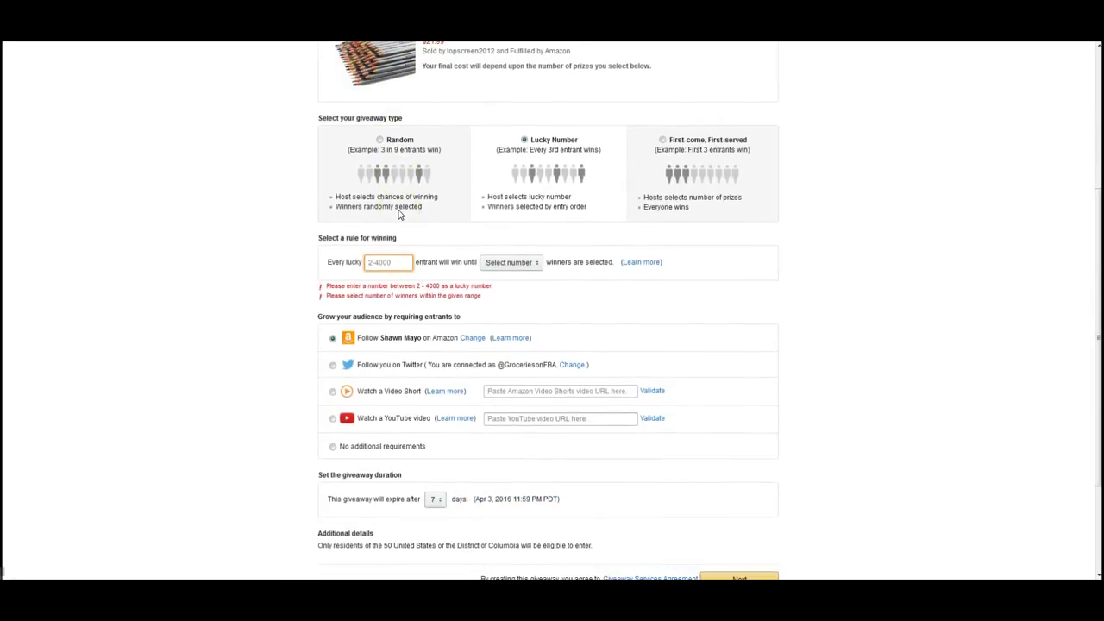
{"action": "type", "text": "1000"}
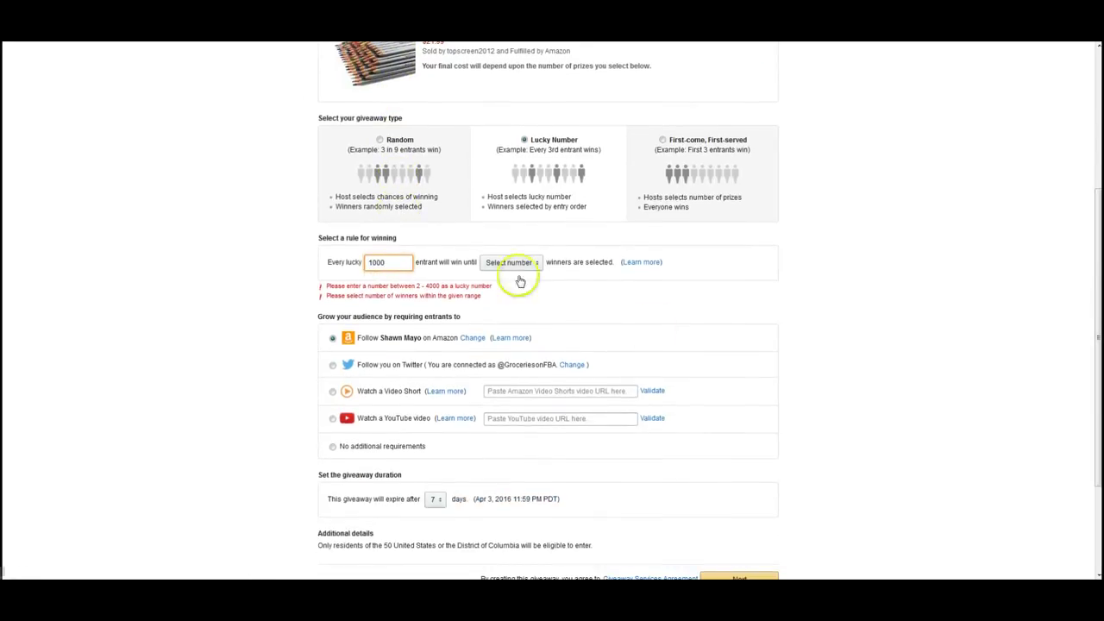
{"action": "left_click", "coordinate": [522, 262]}
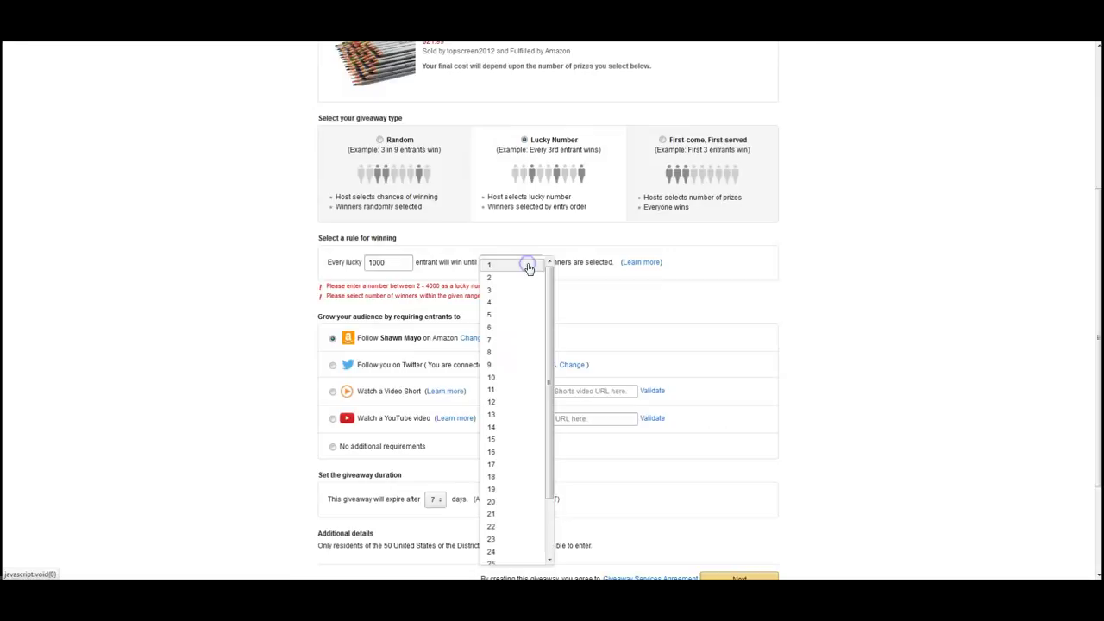
{"action": "left_click", "coordinate": [512, 267]}
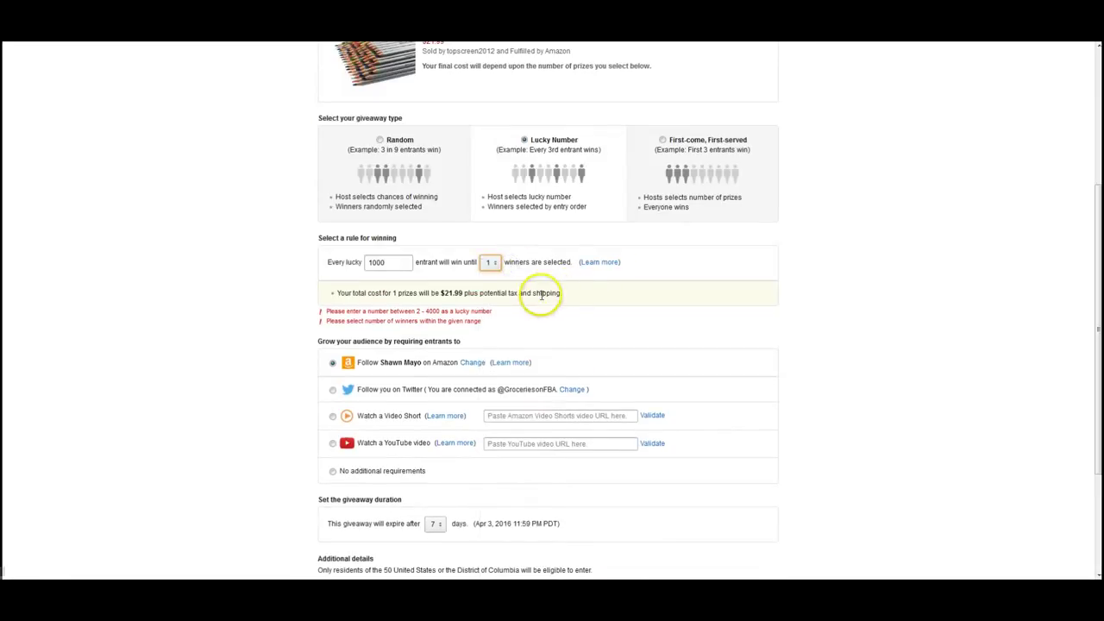
{"action": "scroll", "coordinate": [714, 359], "scroll_direction": "down", "scroll_amount": 3}
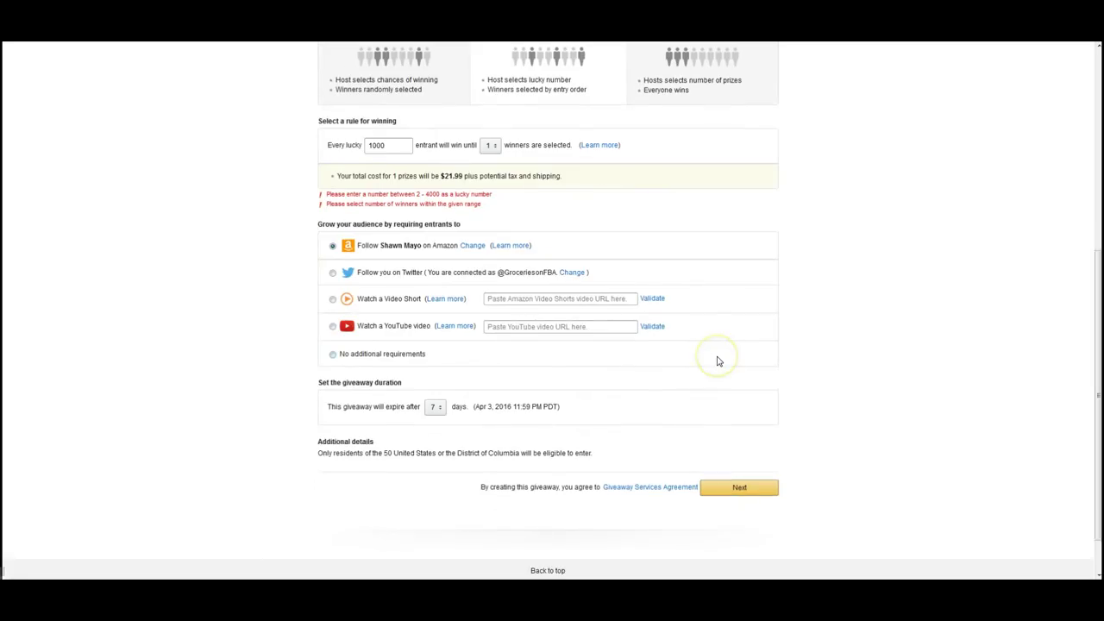
{"action": "left_click", "coordinate": [737, 487]}
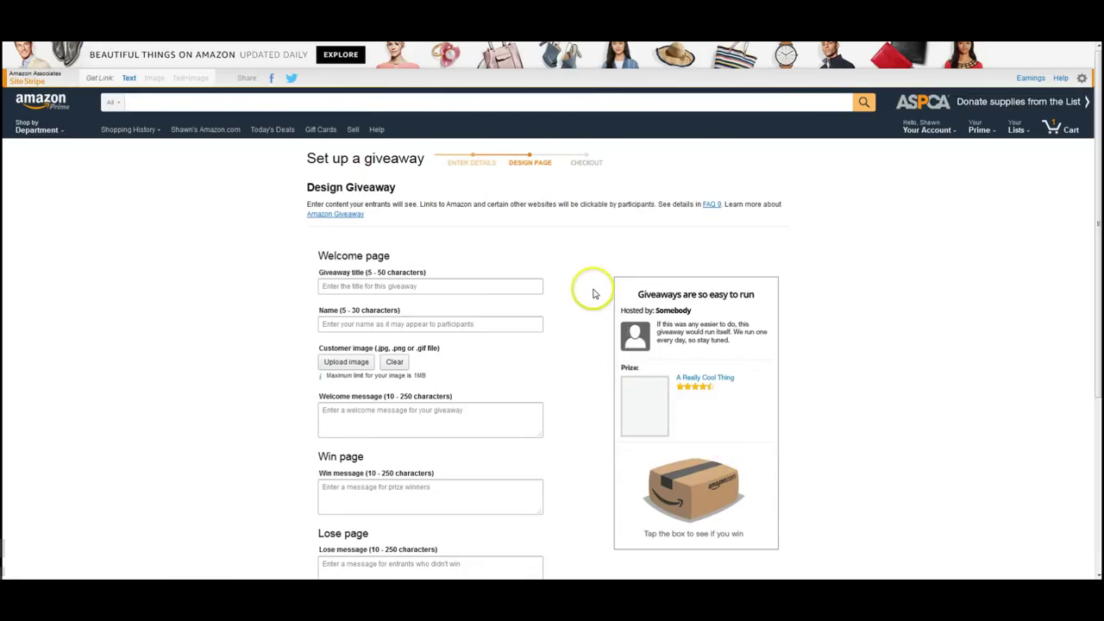
Step: Title the giveaway 'Colored Pencils Giveaway' from suggestions and fill in the host's name
{"action": "scroll", "coordinate": [594, 290], "scroll_direction": "down", "scroll_amount": 2}
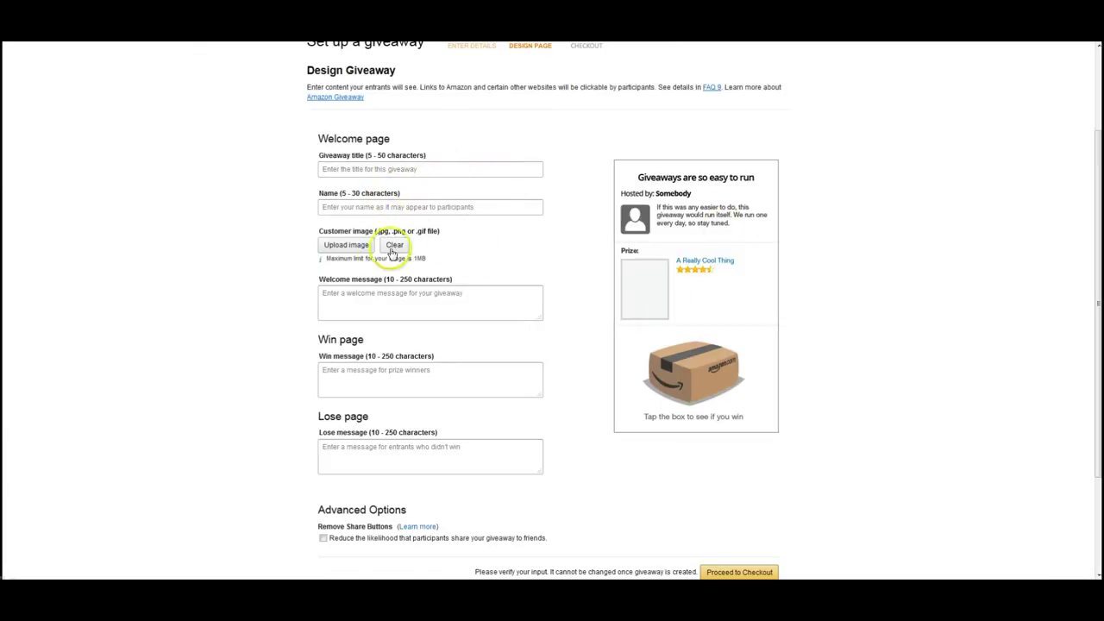
{"action": "left_click", "coordinate": [435, 170]}
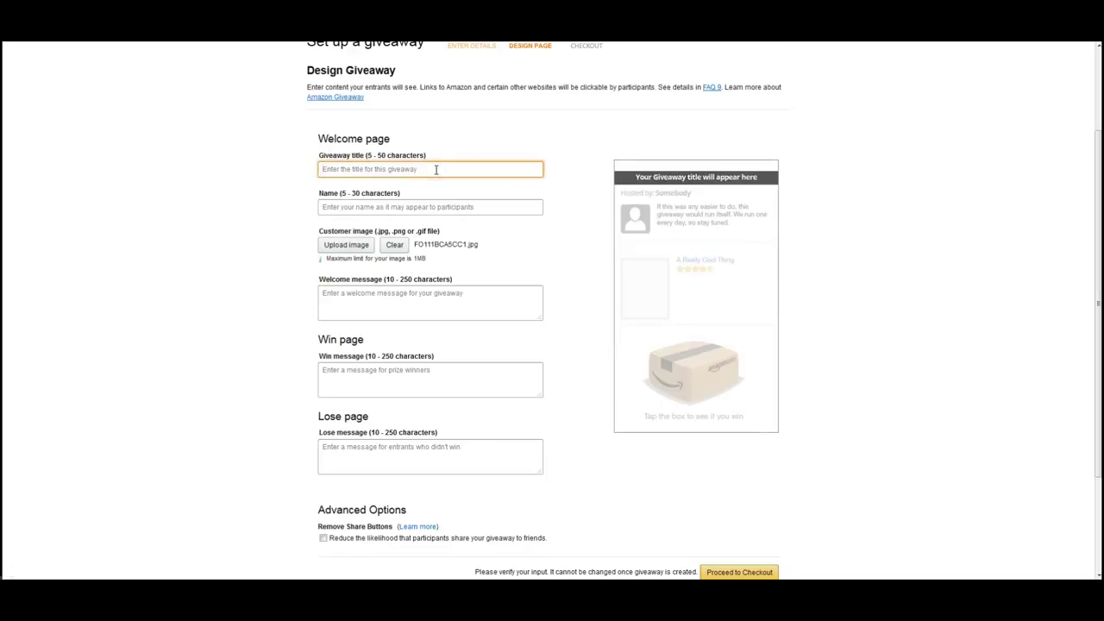
{"action": "type", "text": "Shawn Mayo"}
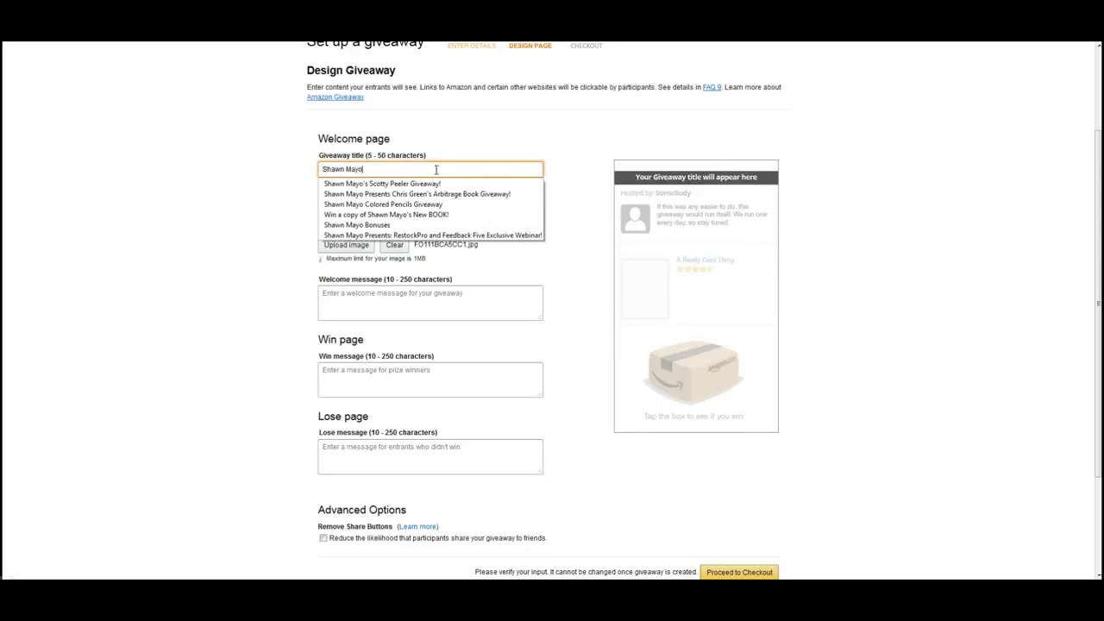
{"action": "type", "text": " Pe"}
{"action": "key", "text": "BackSpace"}
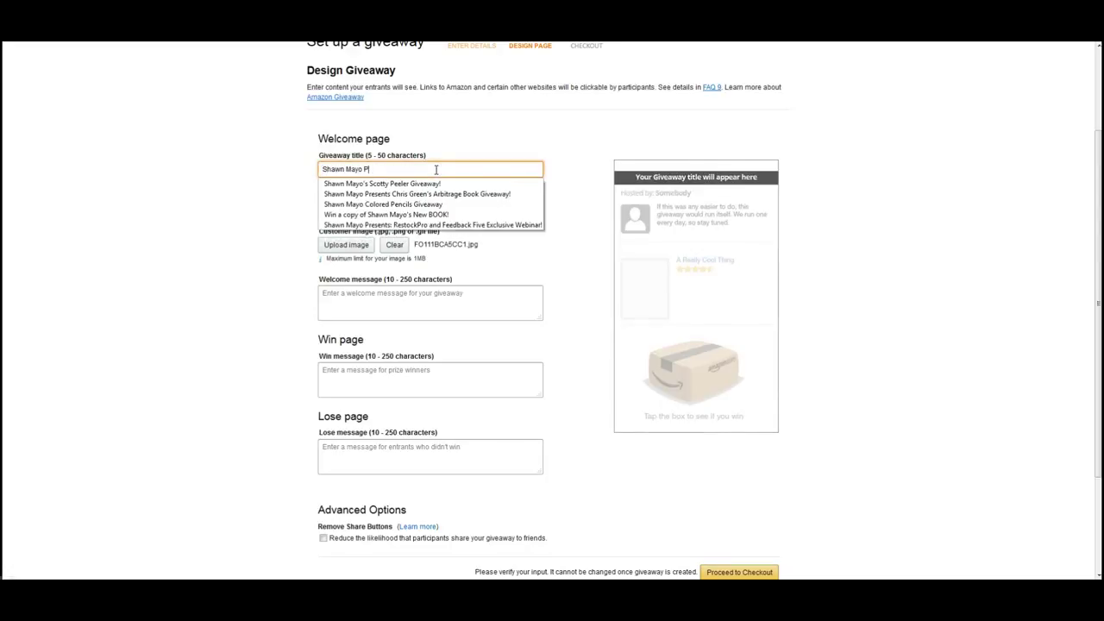
{"action": "type", "text": "e"}
{"action": "key", "text": "Down"}
{"action": "key", "text": "Down"}
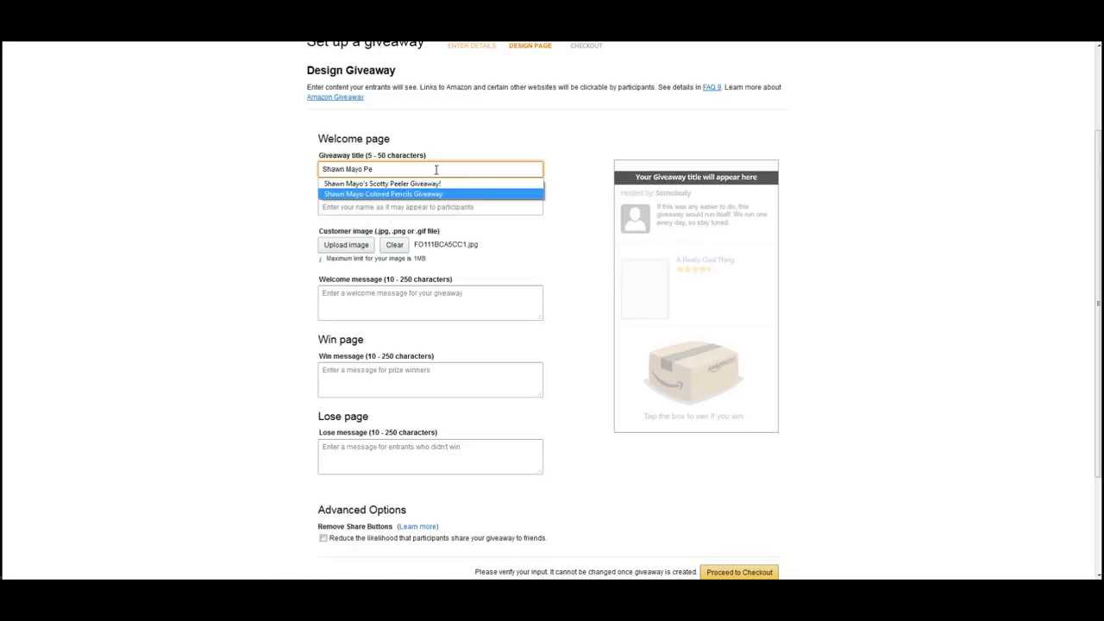
{"action": "key", "text": "Return"}
{"action": "key", "text": "Tab"}
{"action": "type", "text": "S"}
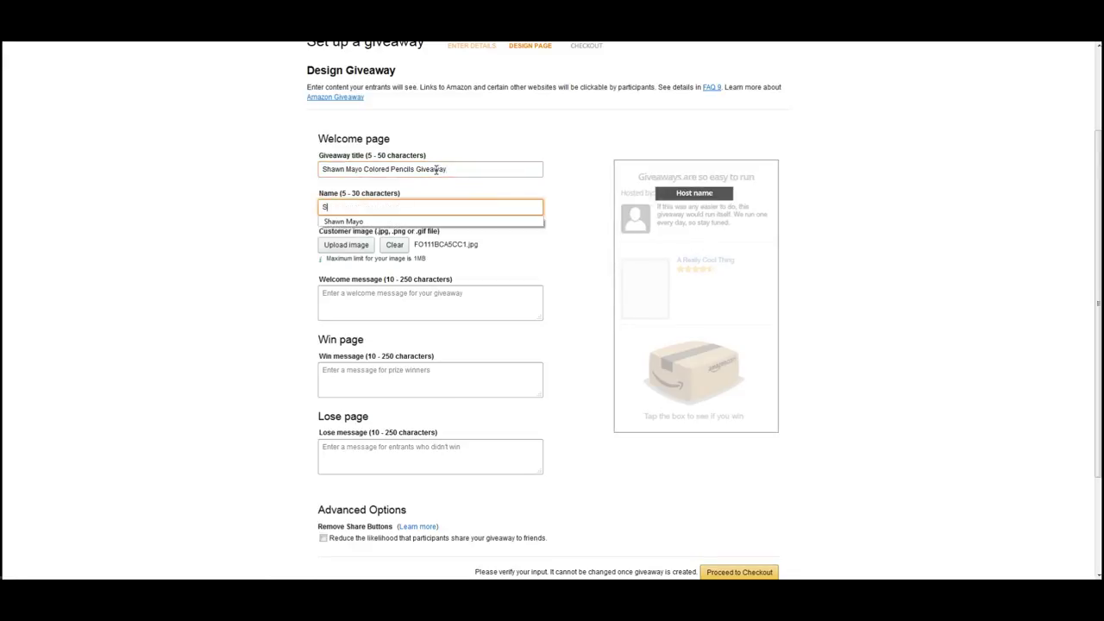
{"action": "type", "text": "hawn Mayo"}
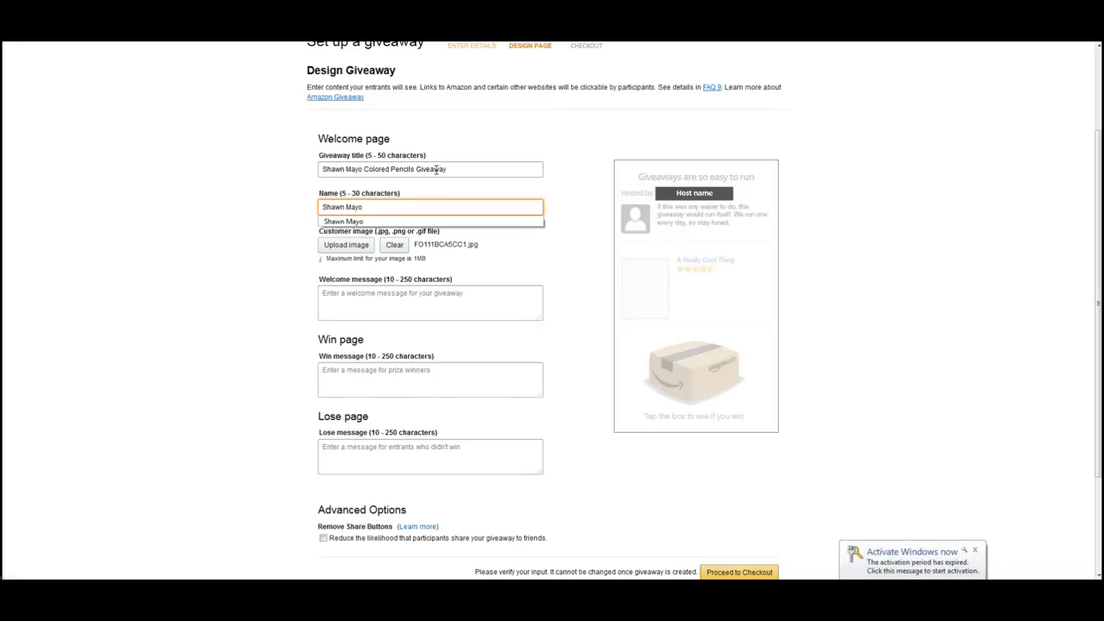
{"action": "left_click", "coordinate": [554, 185]}
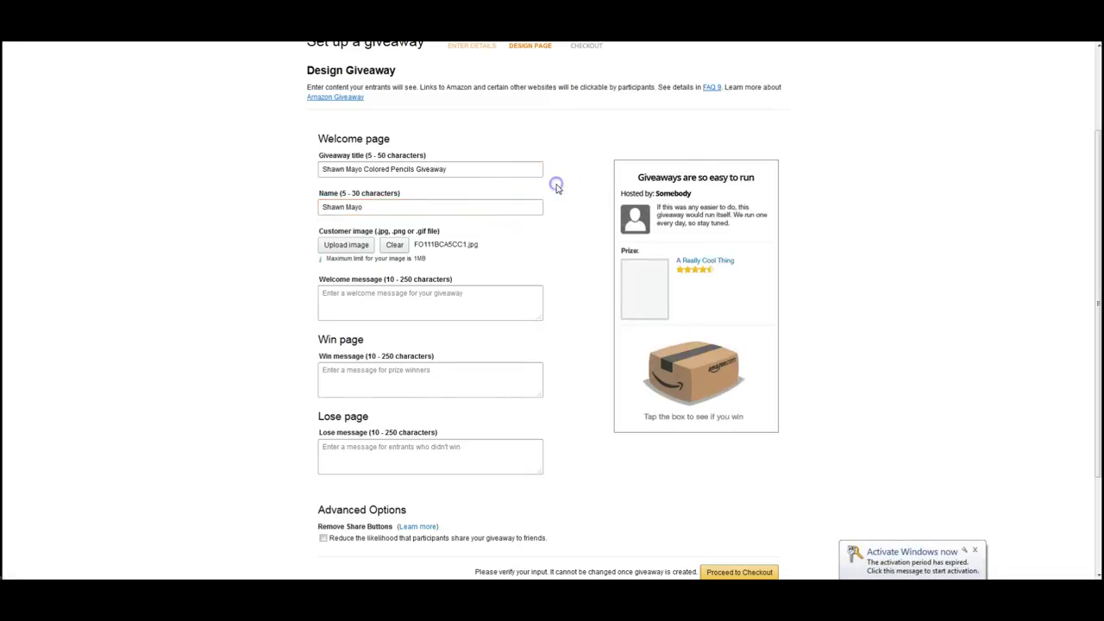
Step: Write the welcome, win ('You won! thanks for trying!') and lose messages for entrants
{"action": "left_click", "coordinate": [463, 295]}
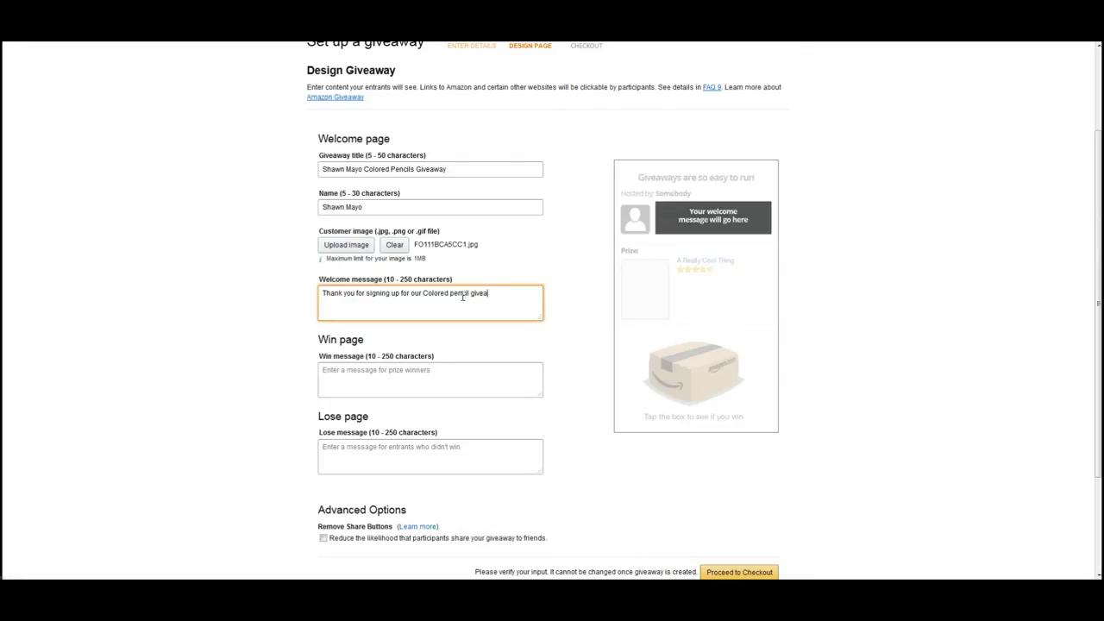
{"action": "left_click", "coordinate": [403, 373]}
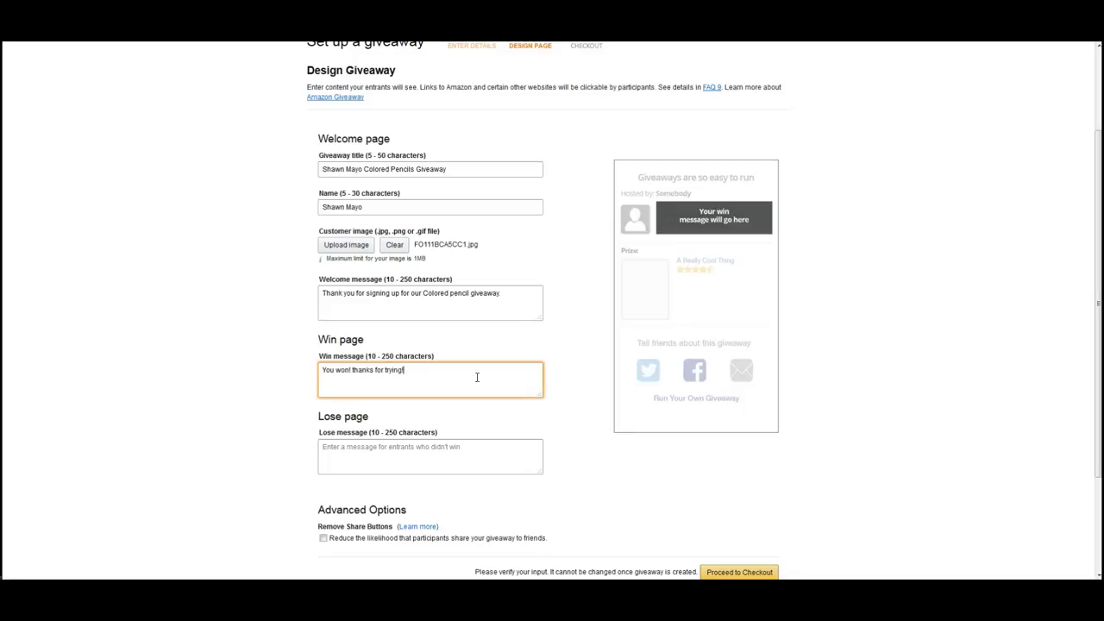
{"action": "left_click", "coordinate": [457, 447]}
{"action": "type", "text": "You won! thanks for trying!"}
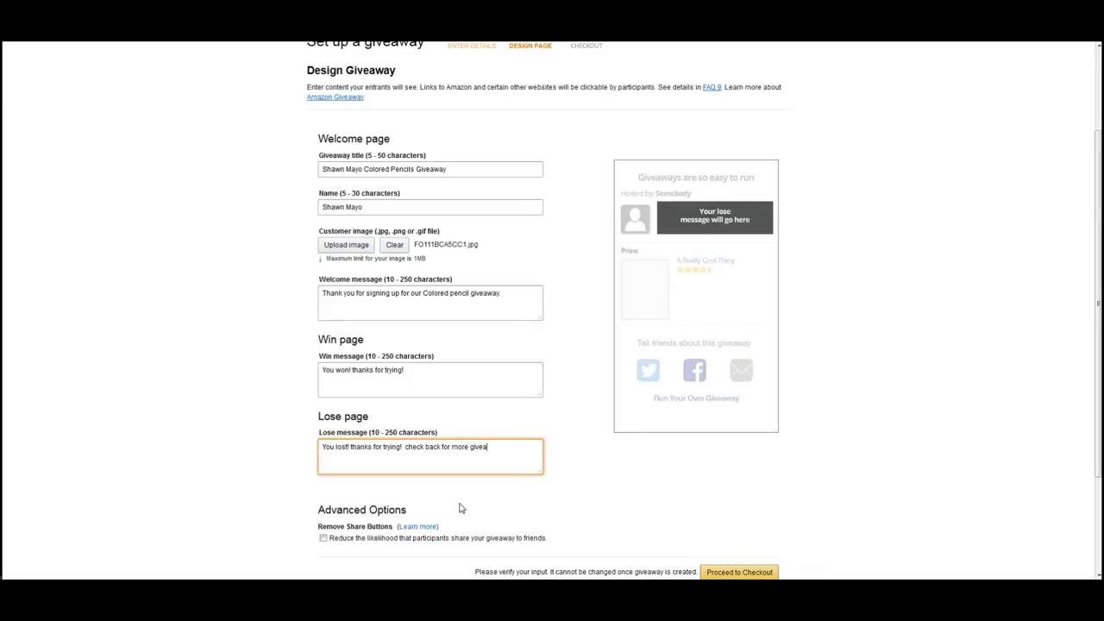
{"action": "left_click", "coordinate": [460, 468]}
{"action": "scroll", "coordinate": [513, 479], "scroll_direction": "down", "scroll_amount": 1}
{"action": "scroll", "coordinate": [512, 479], "scroll_direction": "down", "scroll_amount": 1}
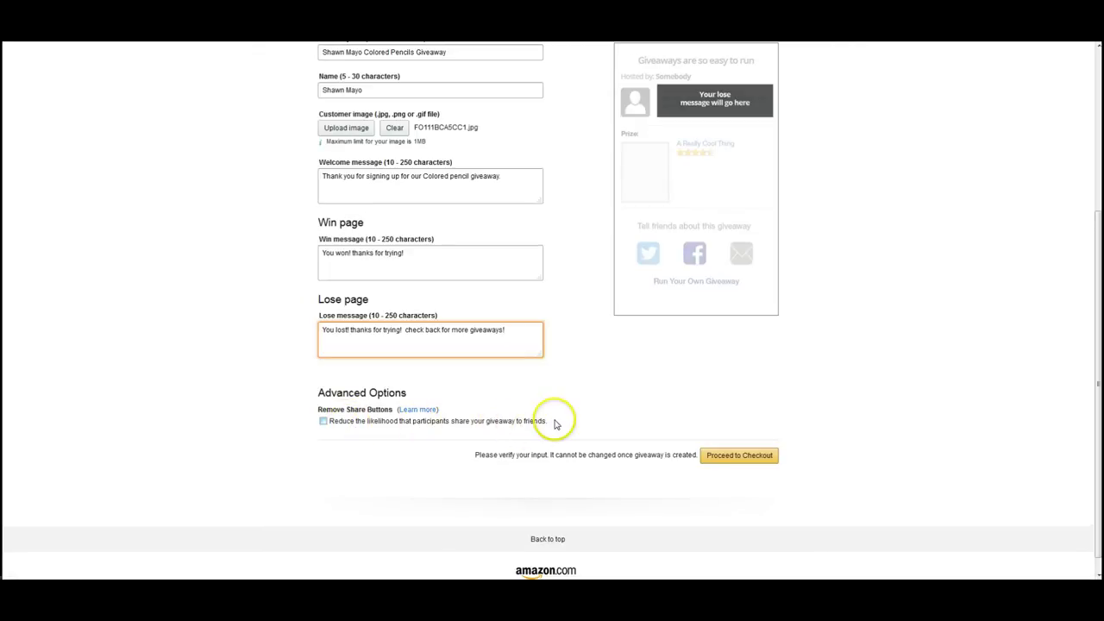
Step: Submit the finished giveaway design and proceed to checkout
{"action": "scroll", "coordinate": [624, 409], "scroll_direction": "up", "scroll_amount": 1}
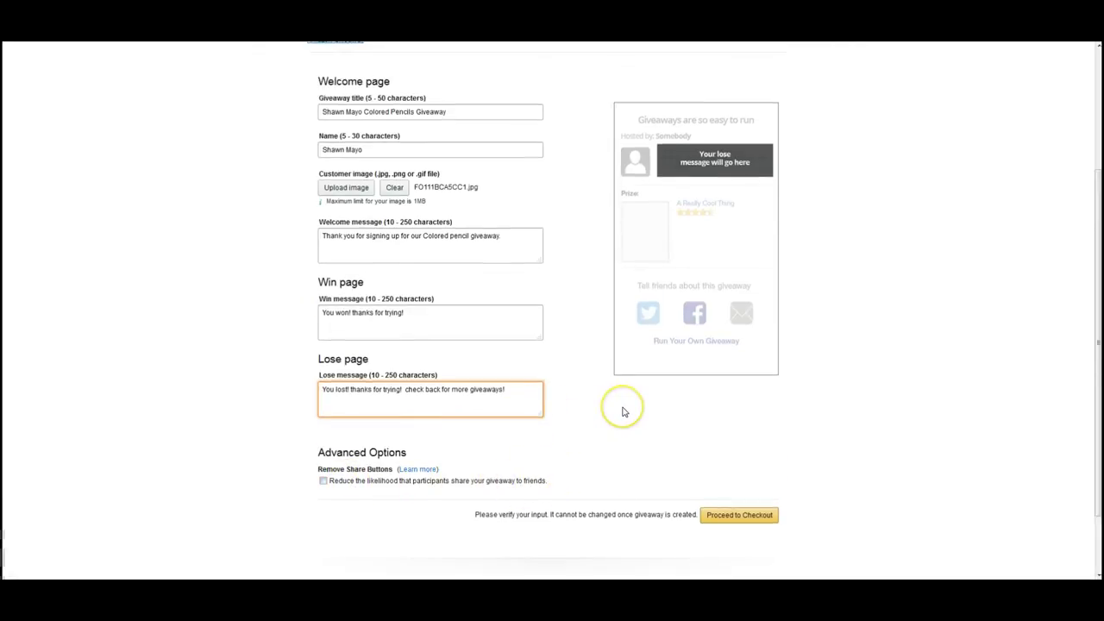
{"action": "scroll", "coordinate": [617, 415], "scroll_direction": "up", "scroll_amount": 2}
{"action": "scroll", "coordinate": [617, 445], "scroll_direction": "down", "scroll_amount": 3}
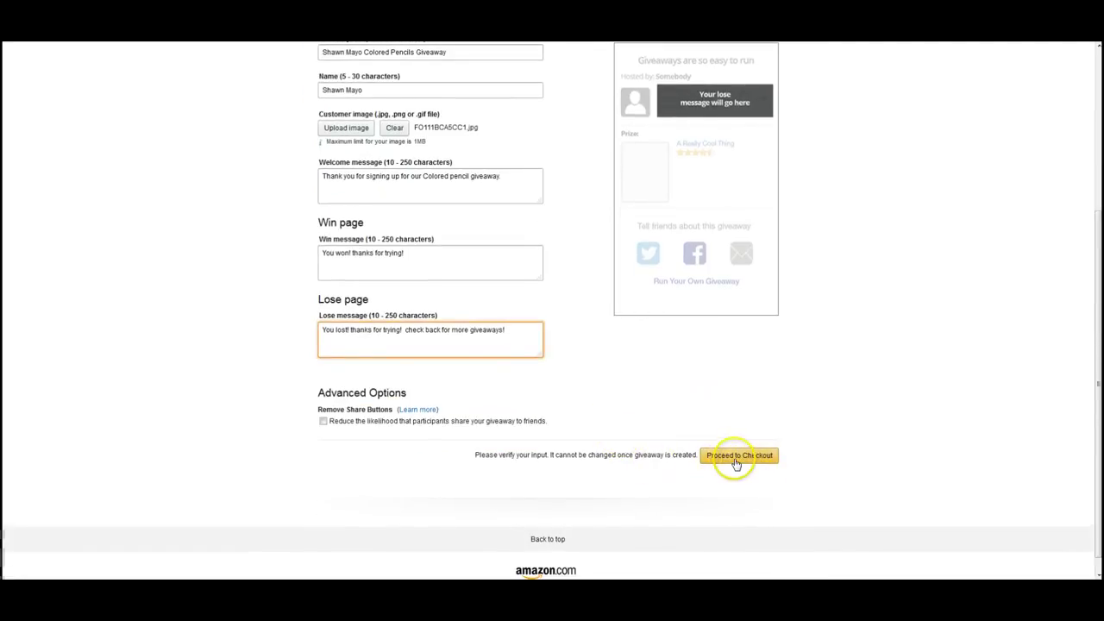
{"action": "left_click", "coordinate": [735, 463]}
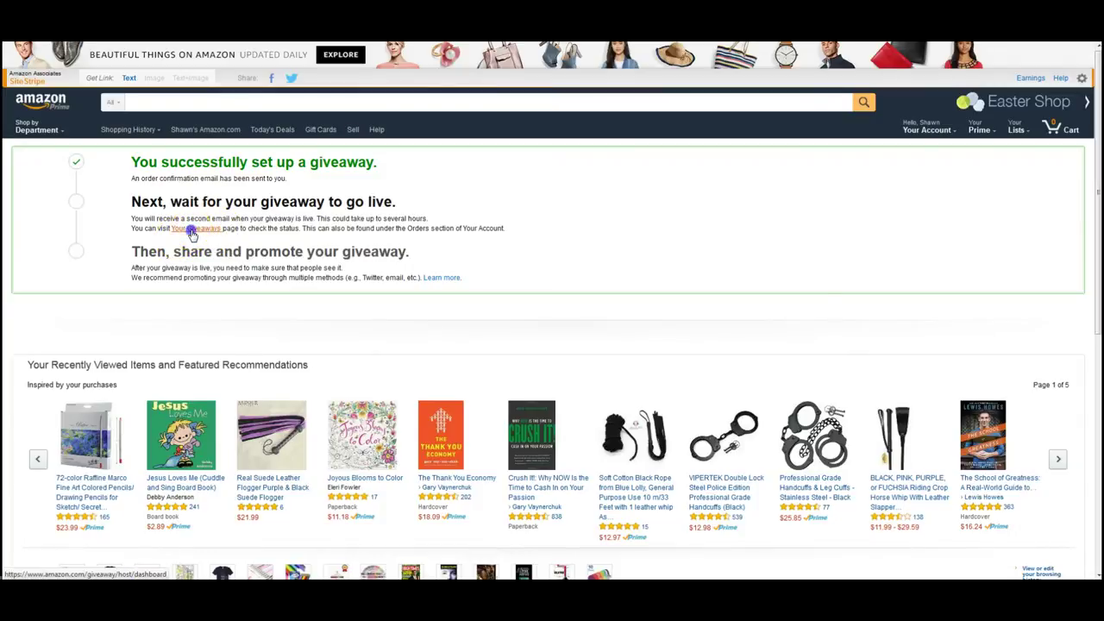
Step: Confirm the 72-color pencil giveaway shows Pending Activation in Your Giveaways, then go to the Loving Josie giveaway
{"action": "left_click", "coordinate": [191, 233]}
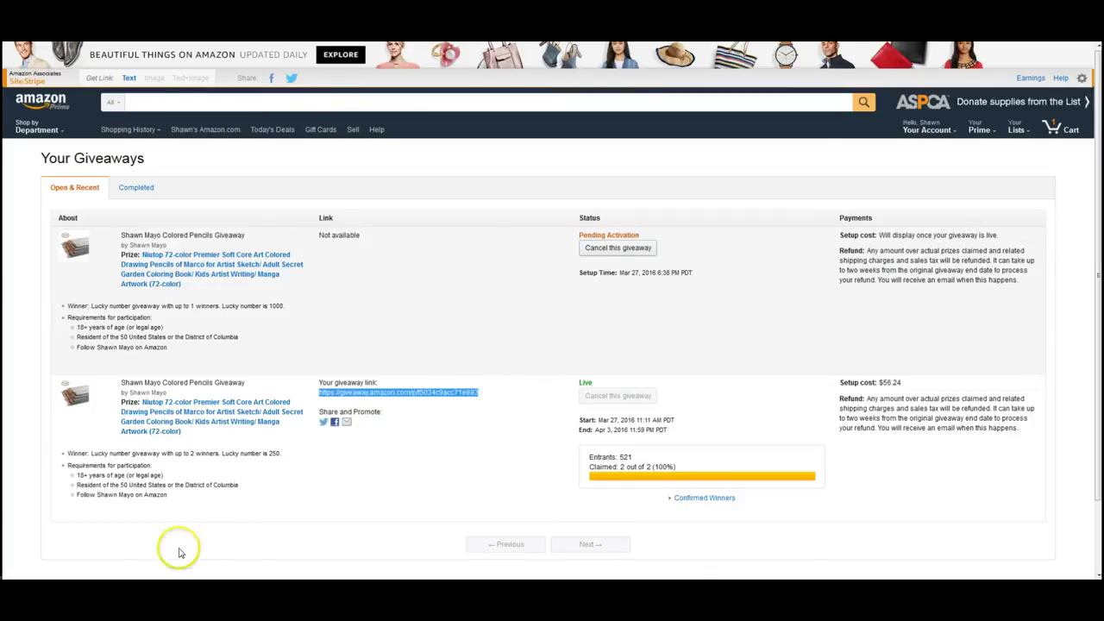
{"action": "key", "text": "Return"}
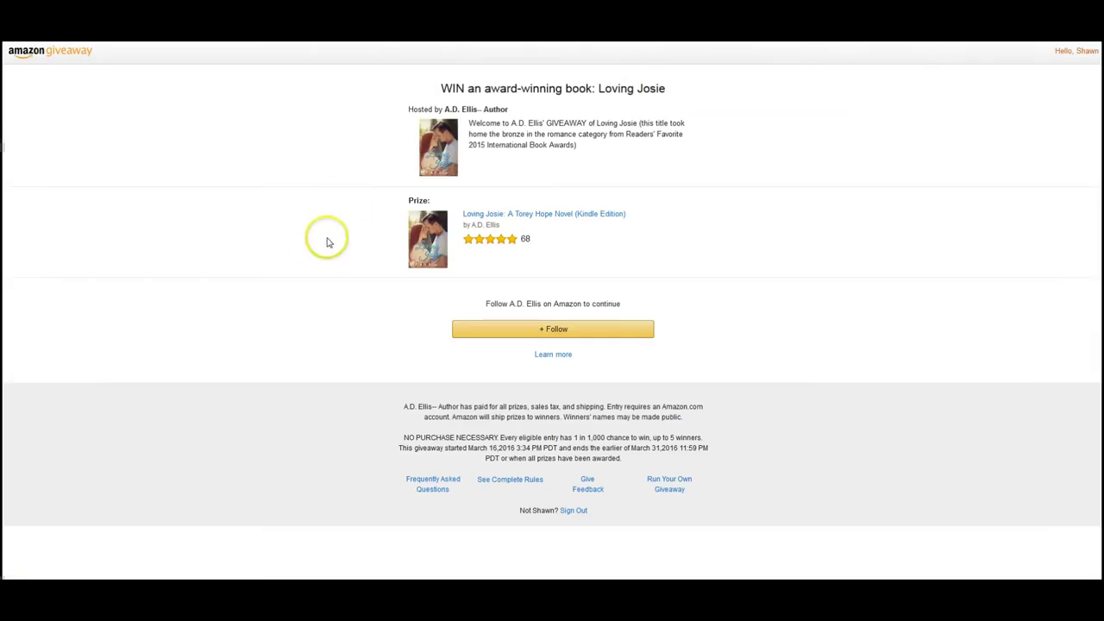
Step: Follow the author and open the Amazon box to enter the Loving Josie book giveaway
{"action": "left_click", "coordinate": [497, 333]}
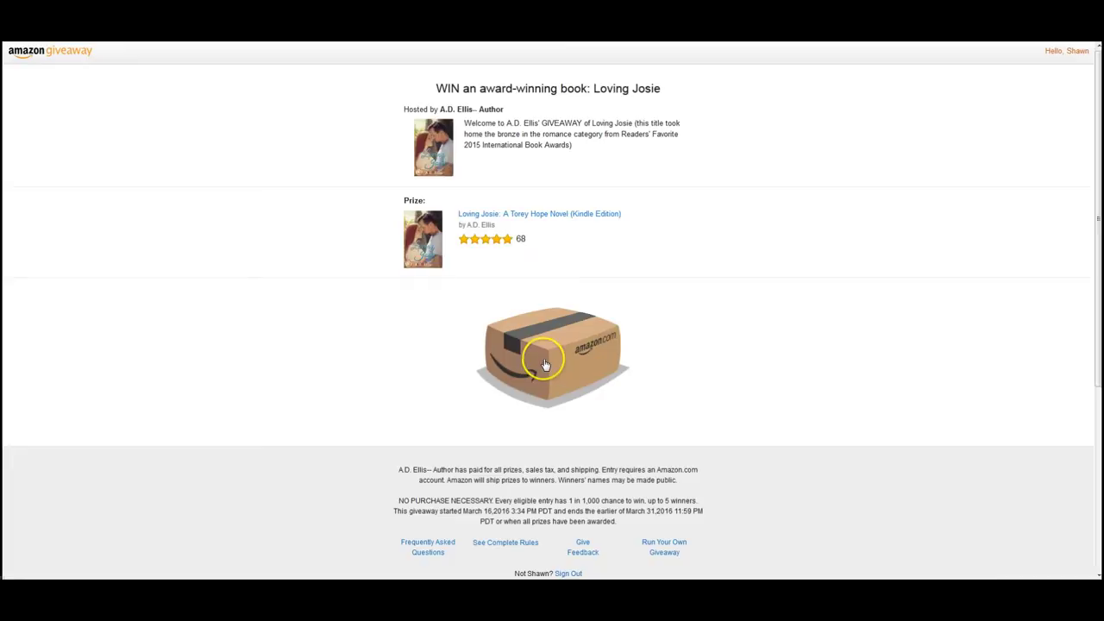
{"action": "left_click", "coordinate": [561, 351]}
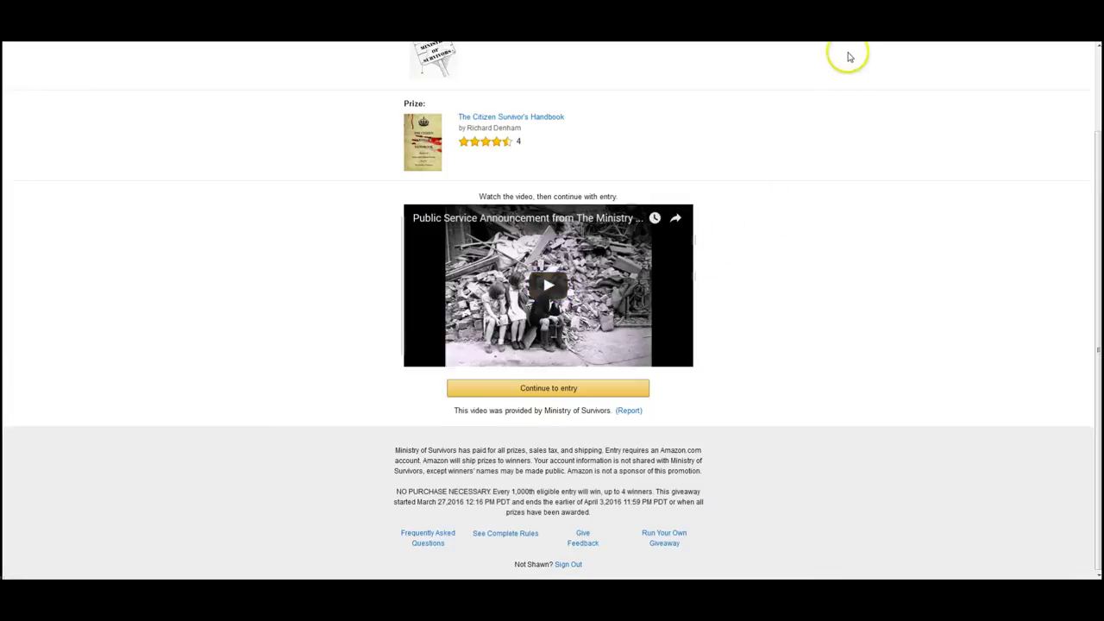
Step: Continue to entry after the video and open the box for The Citizen Survivor's Handbook, which doesn't win
{"action": "left_click", "coordinate": [584, 388]}
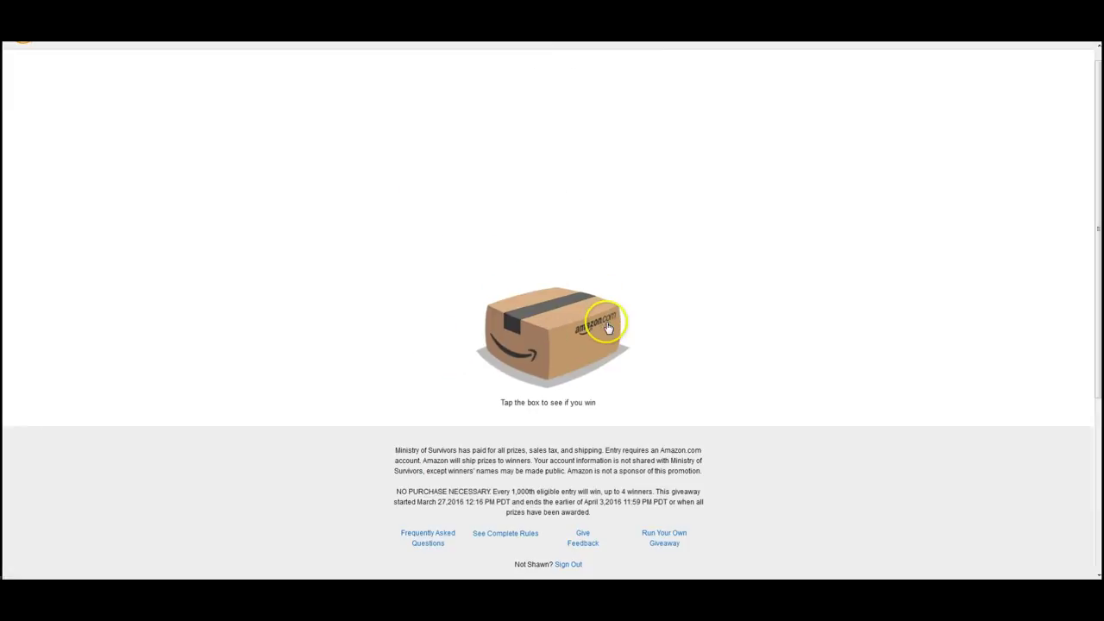
{"action": "left_click", "coordinate": [527, 333]}
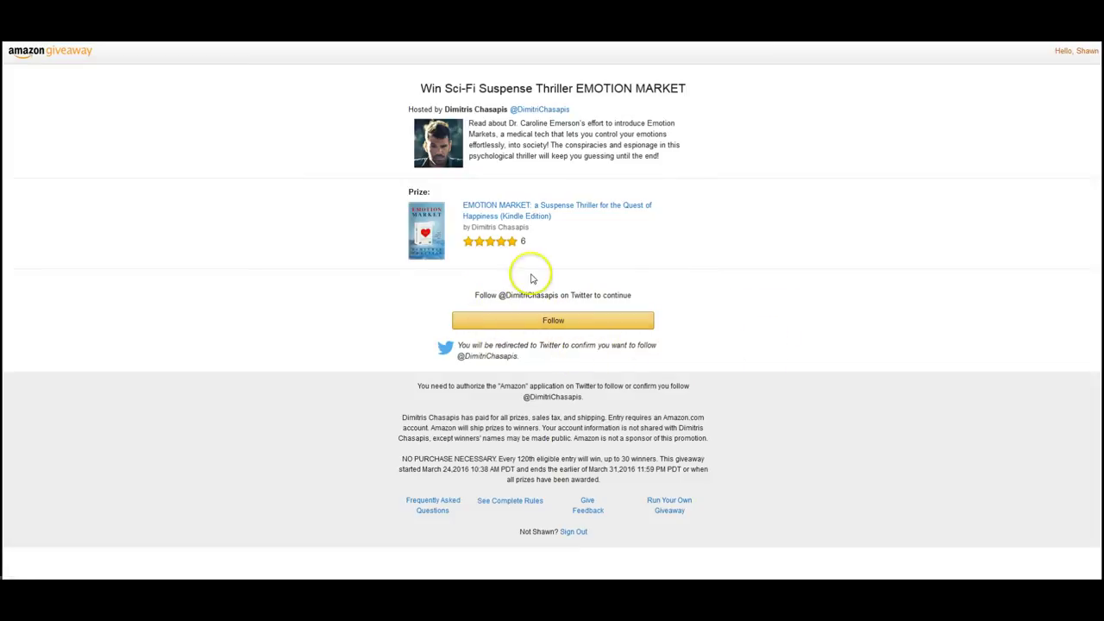
Step: Follow the host on Twitter and open the box for the EMOTION MARKET giveaway, which doesn't win
{"action": "left_click", "coordinate": [518, 322]}
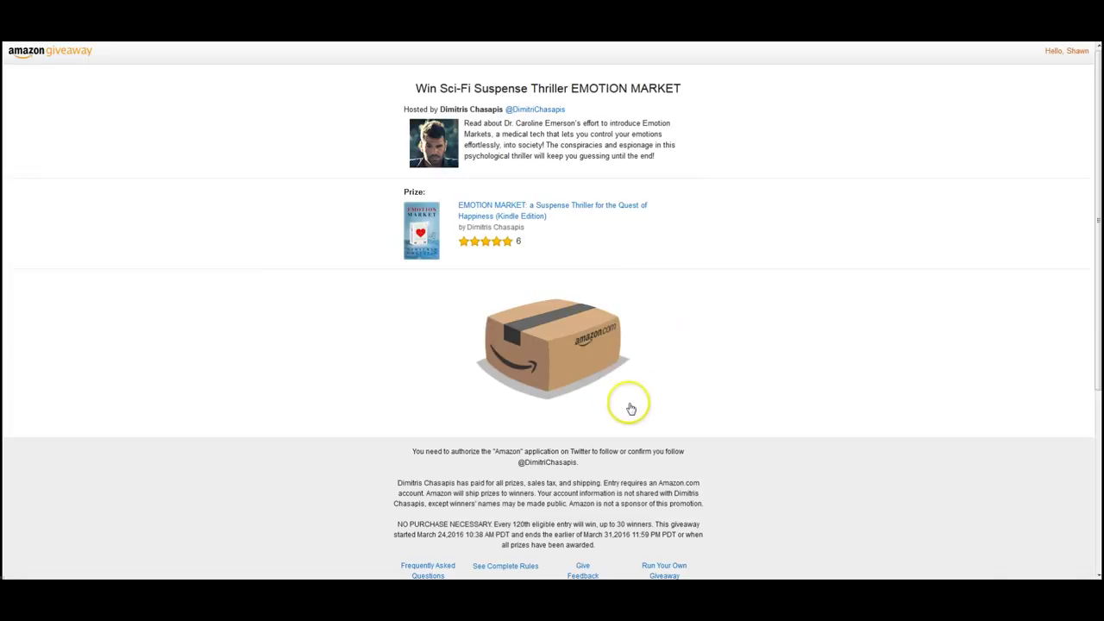
{"action": "left_click", "coordinate": [566, 343]}
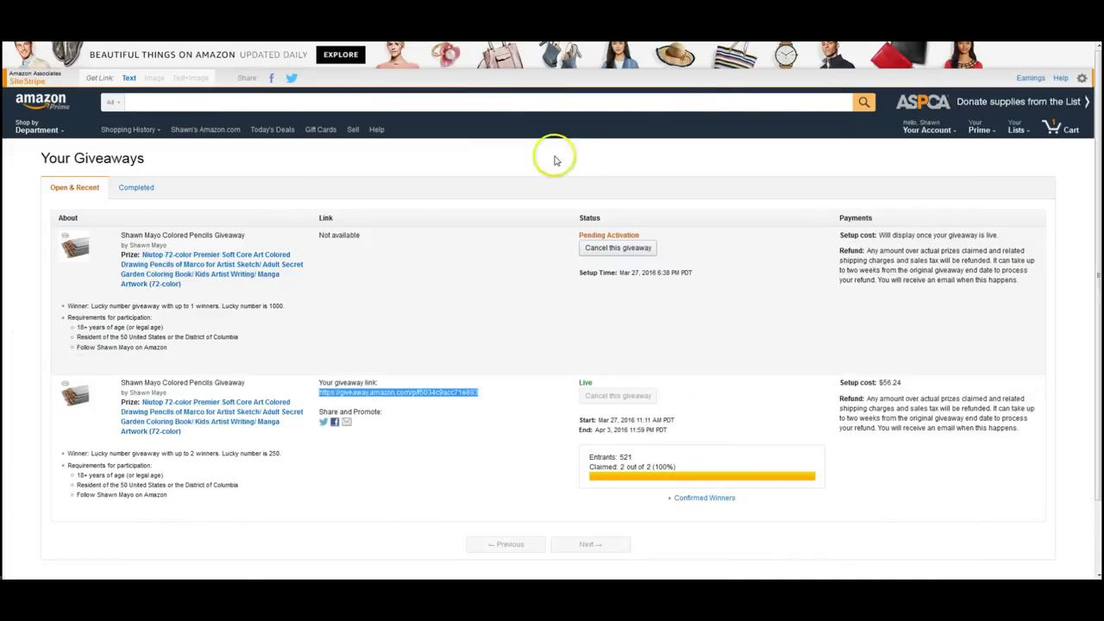
Step: Open the public page of the live 72-color pencils giveaway from Your Giveaways
{"action": "left_click", "coordinate": [424, 393]}
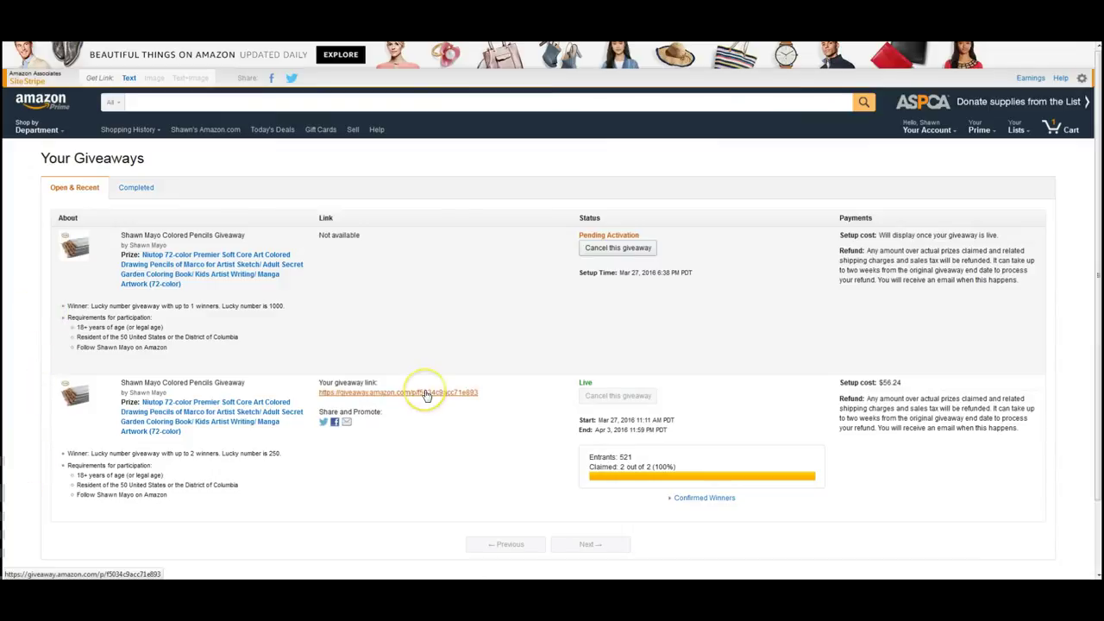